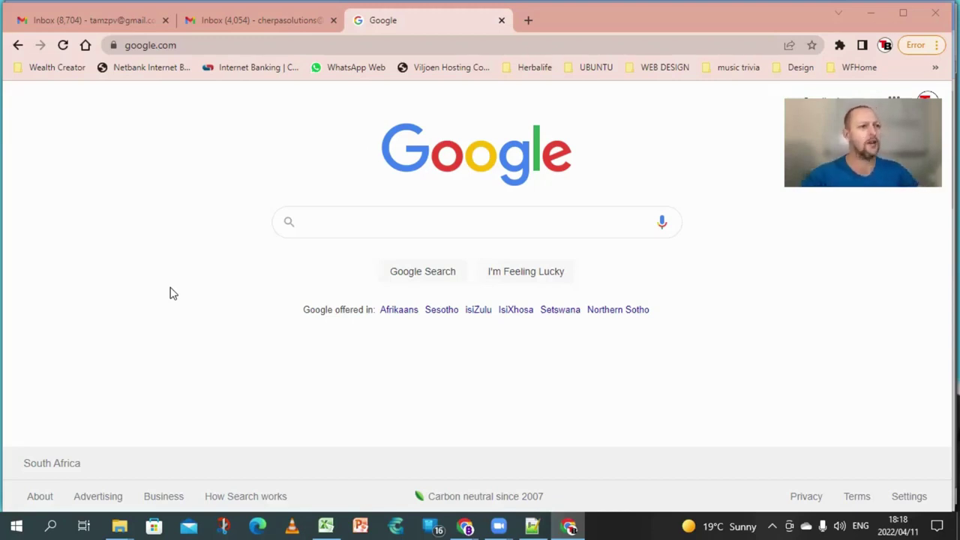
- Load tronlink.org and bring up the Browser Extension store options
click(180, 44)
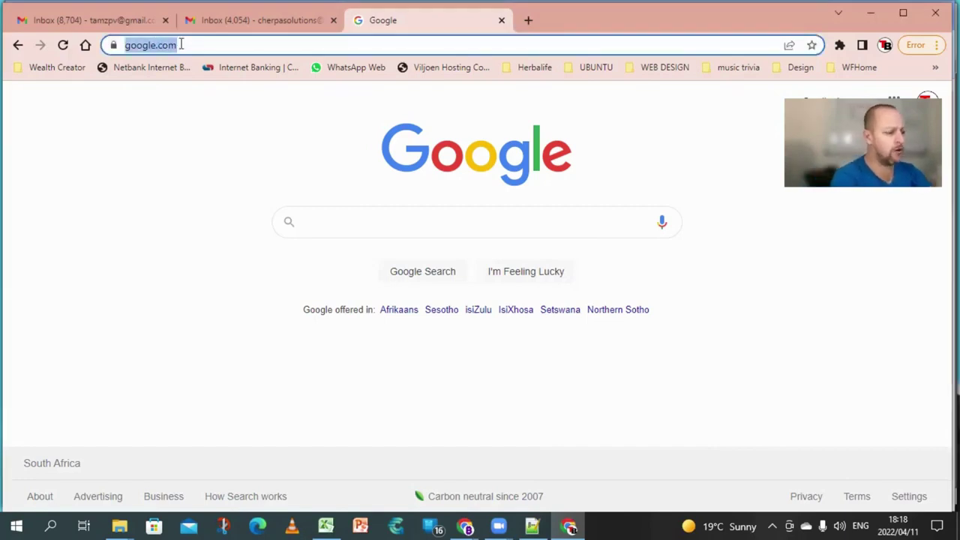
text(tronlin)
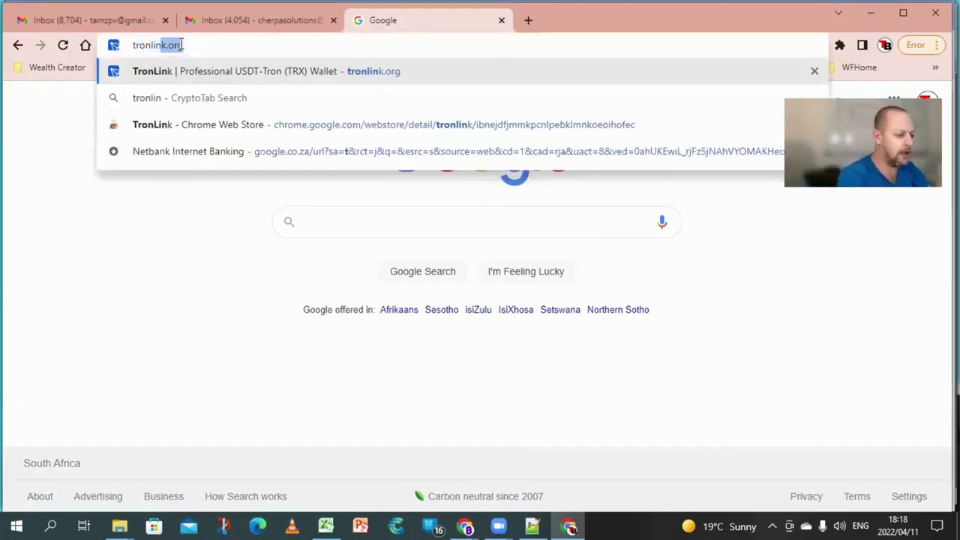
text(k.or)
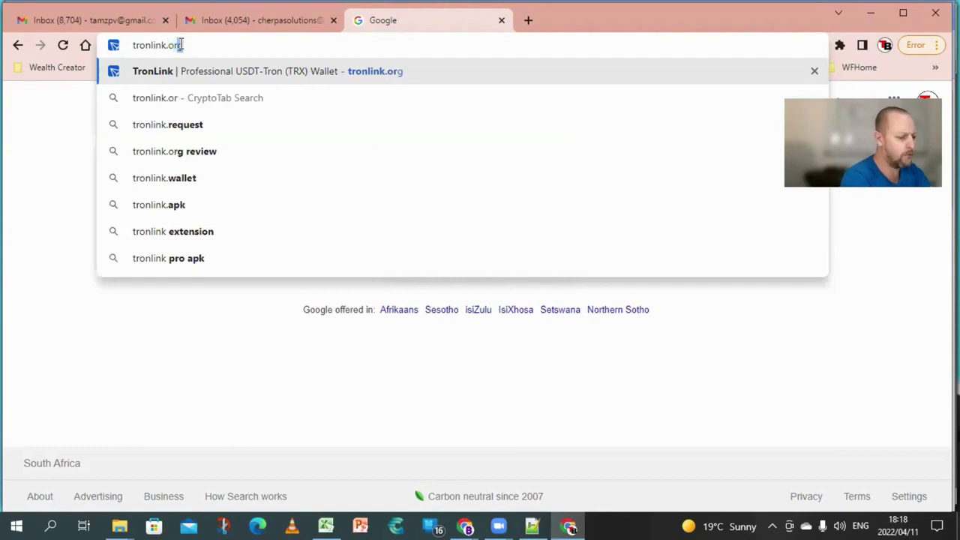
text(g)
key(Return)
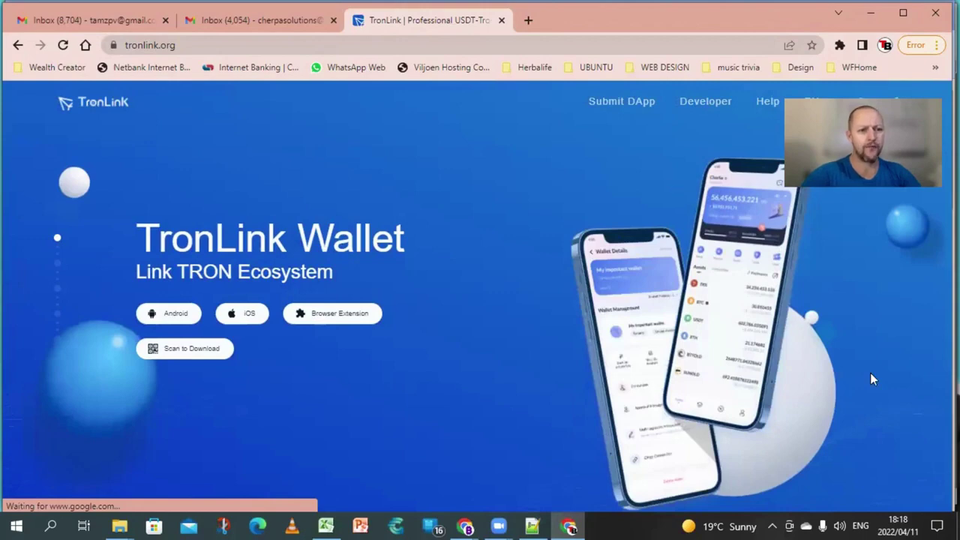
mouse_move(340, 321)
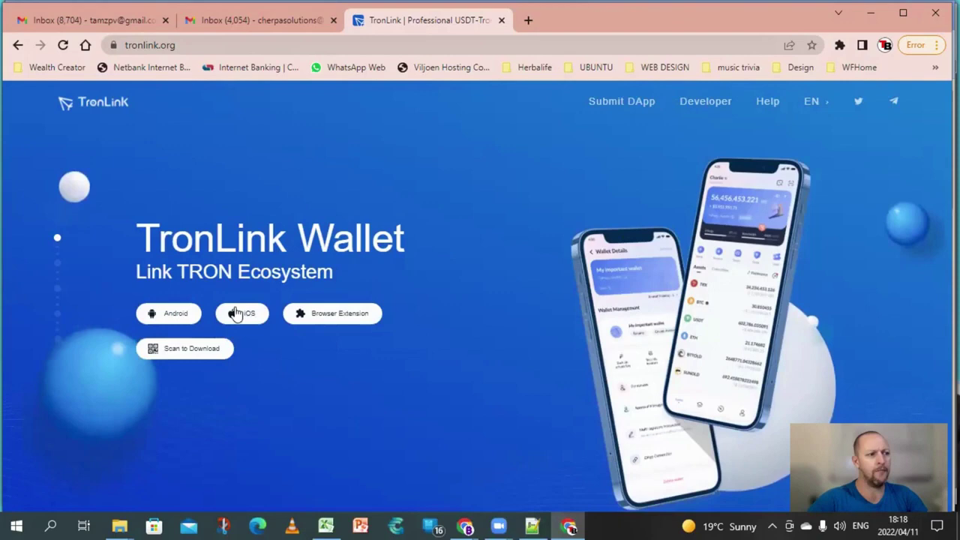
mouse_move(240, 316)
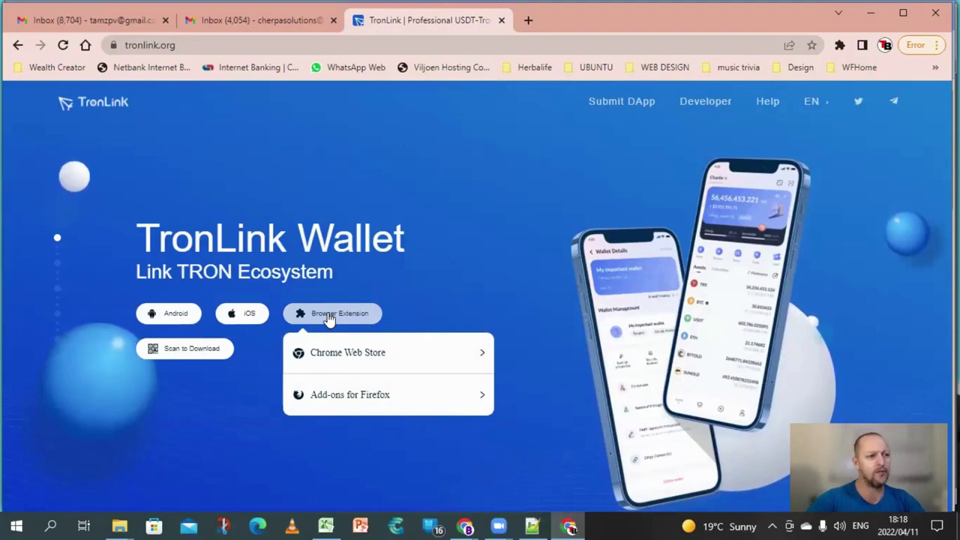
- Add the TronLink extension to Chrome from its Chrome Web Store listing
click(341, 361)
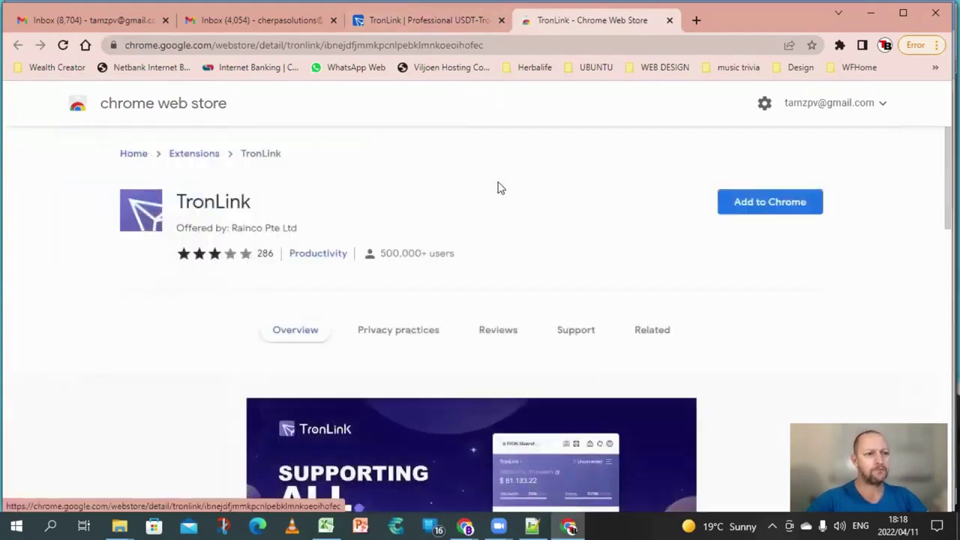
click(778, 199)
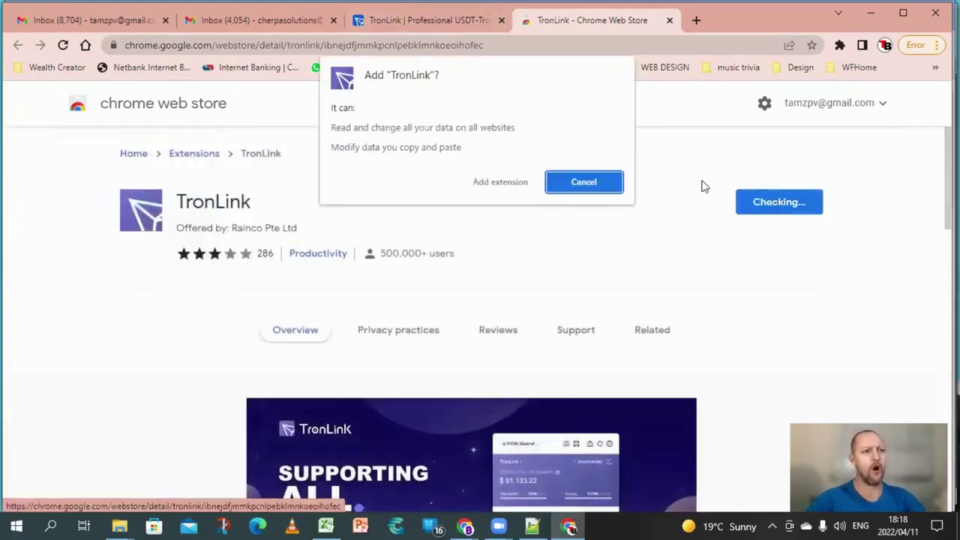
click(501, 189)
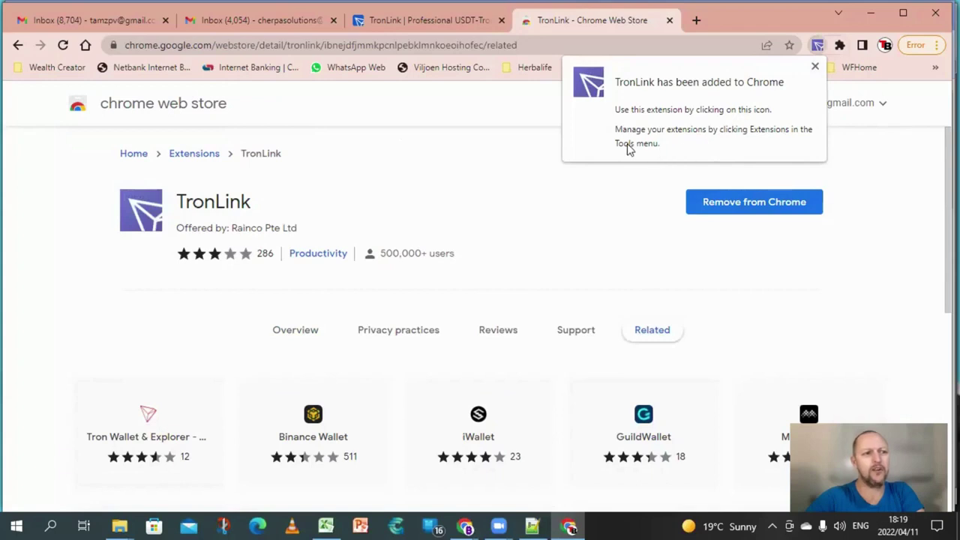
click(815, 67)
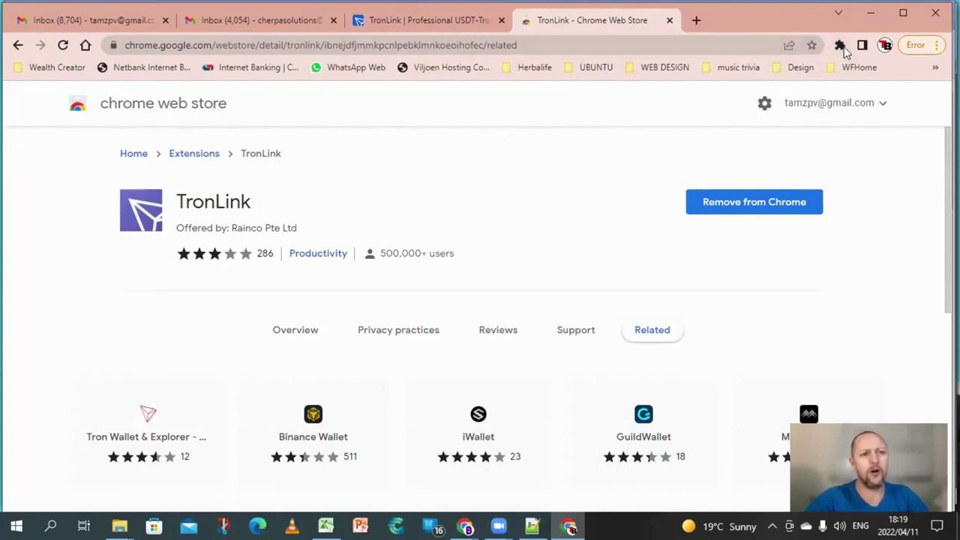
- Pin TronLink to the Chrome toolbar from the Extensions menu
click(840, 45)
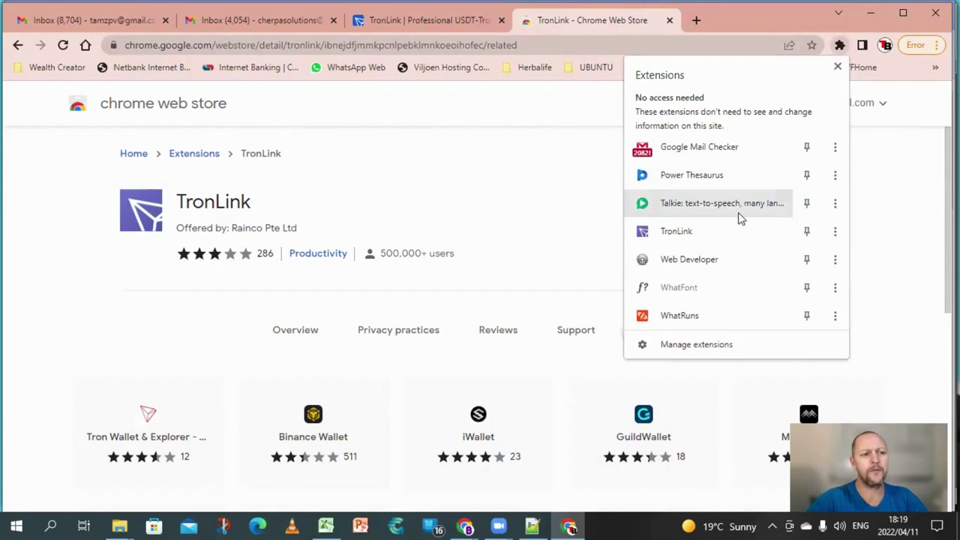
click(807, 232)
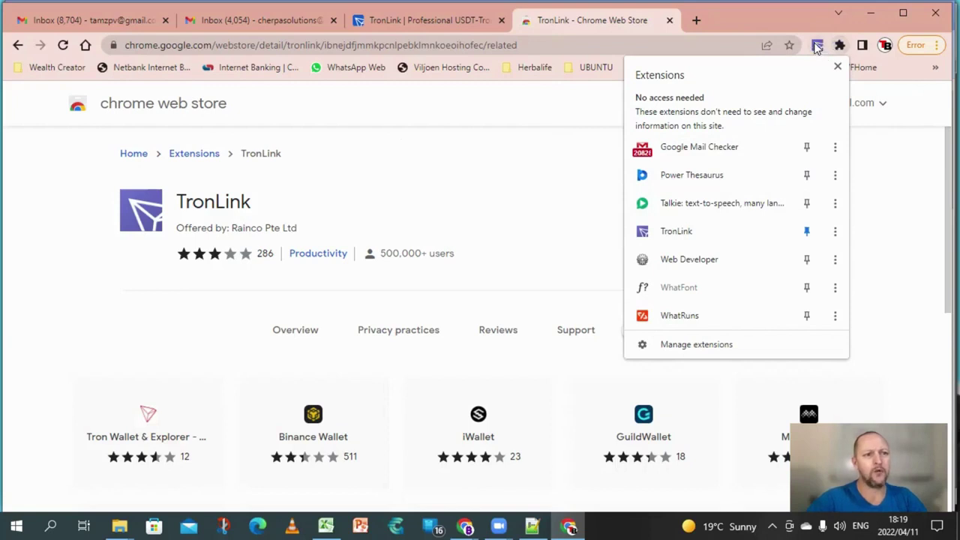
click(787, 29)
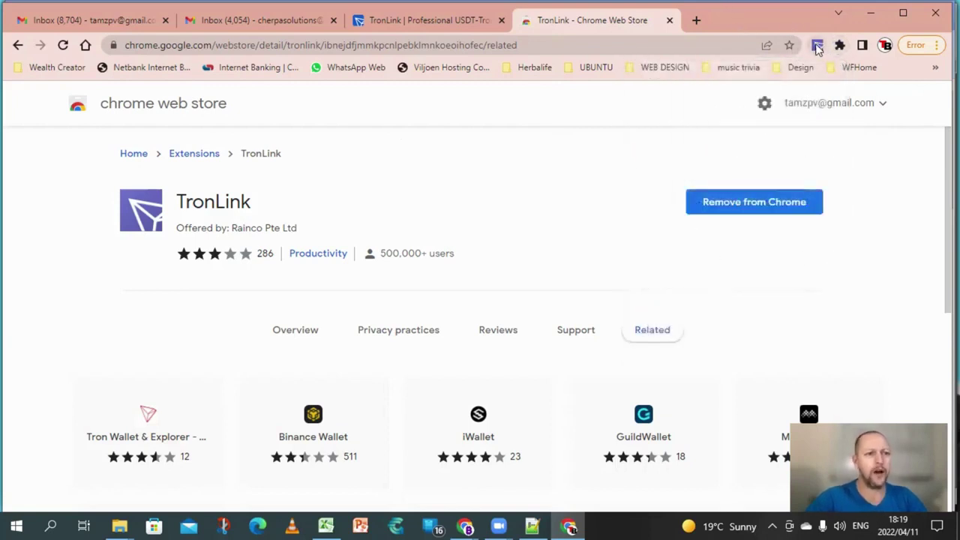
- Start a new TronLink wallet and accept the user agreement with 'I agree, no more reminders'
click(818, 47)
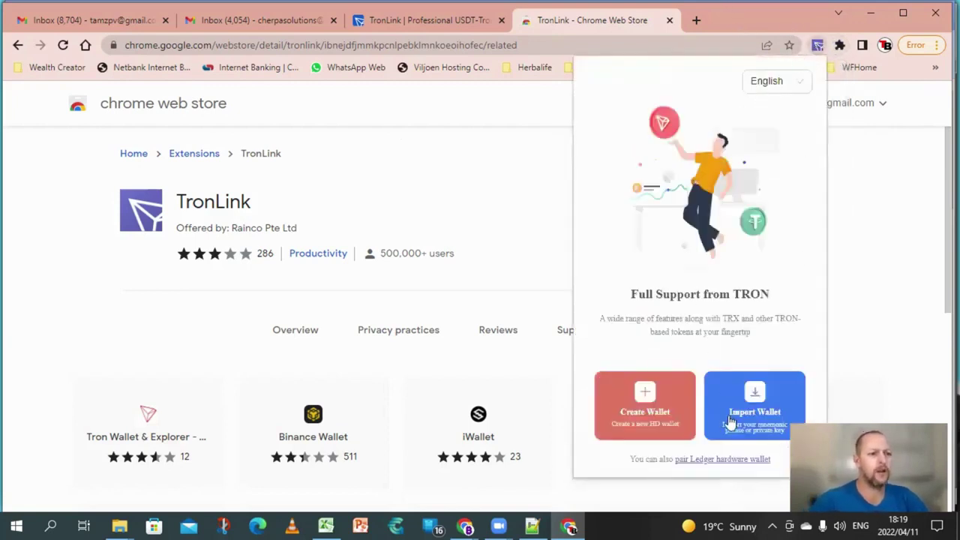
click(643, 409)
scroll(681, 259, down, 1)
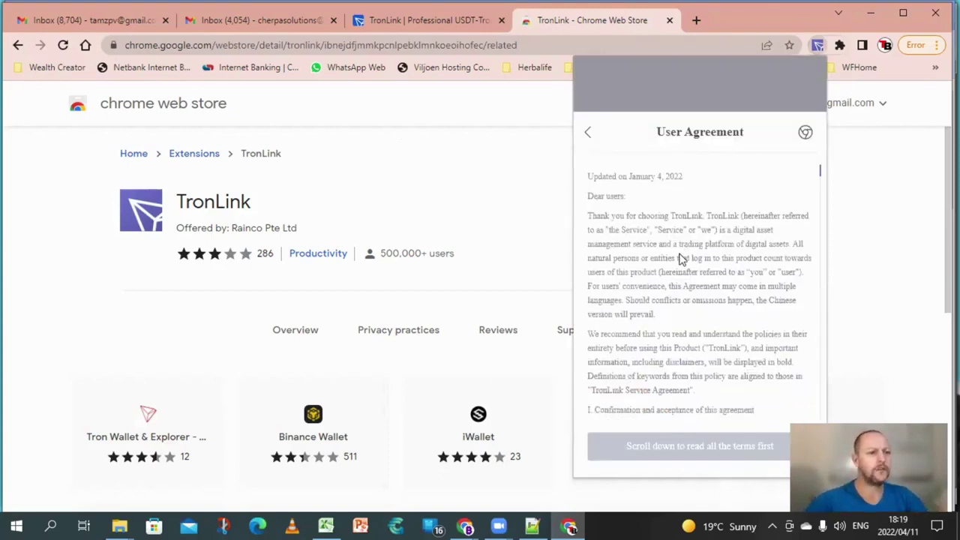
scroll(682, 259, down, 8)
scroll(818, 304, down, 2)
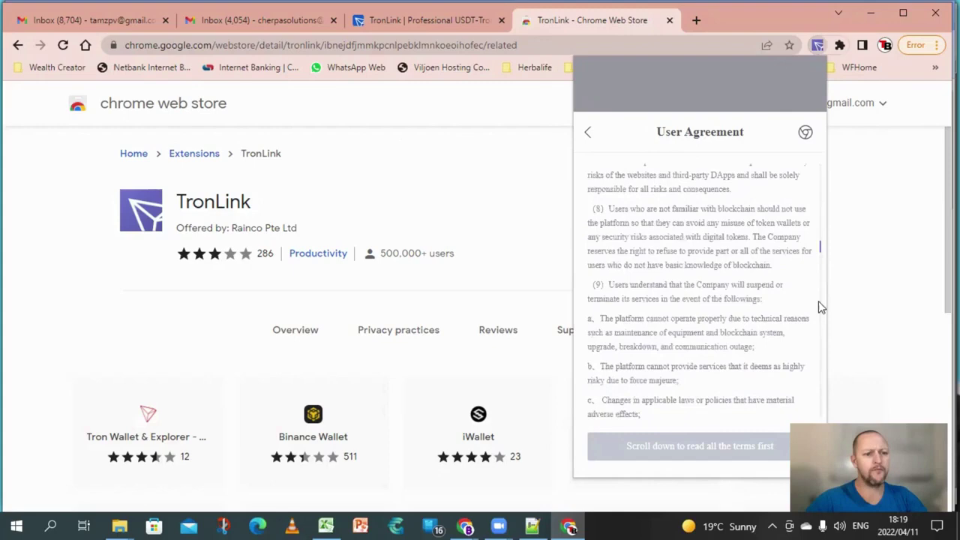
scroll(818, 353, down, 10)
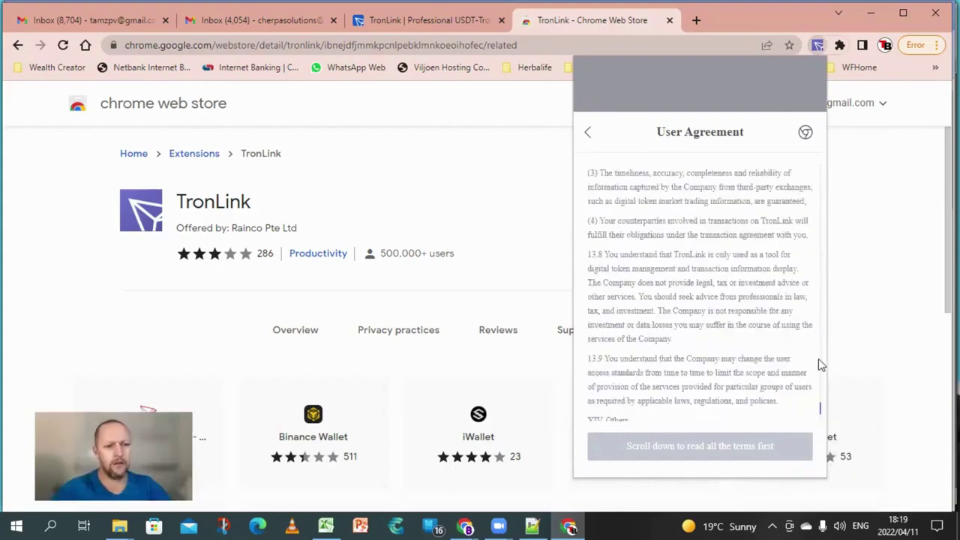
scroll(818, 362, down, 3)
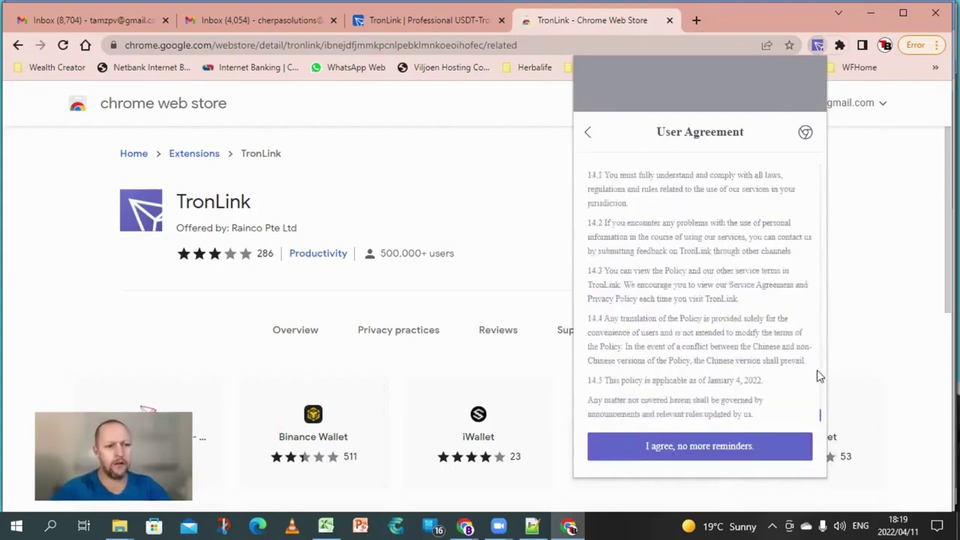
click(695, 447)
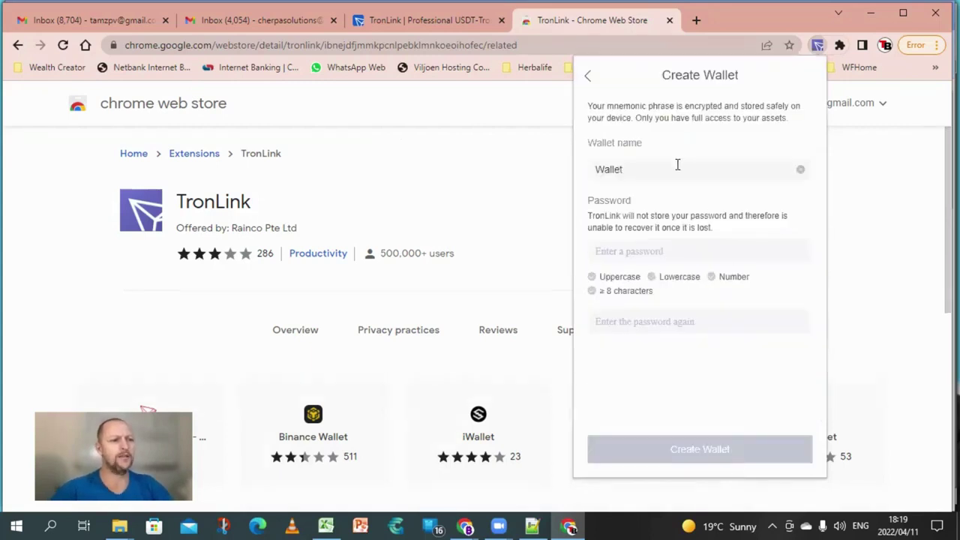
- Replace the default wallet name with 'PC TronLink', correcting the lowercase l
click(645, 169)
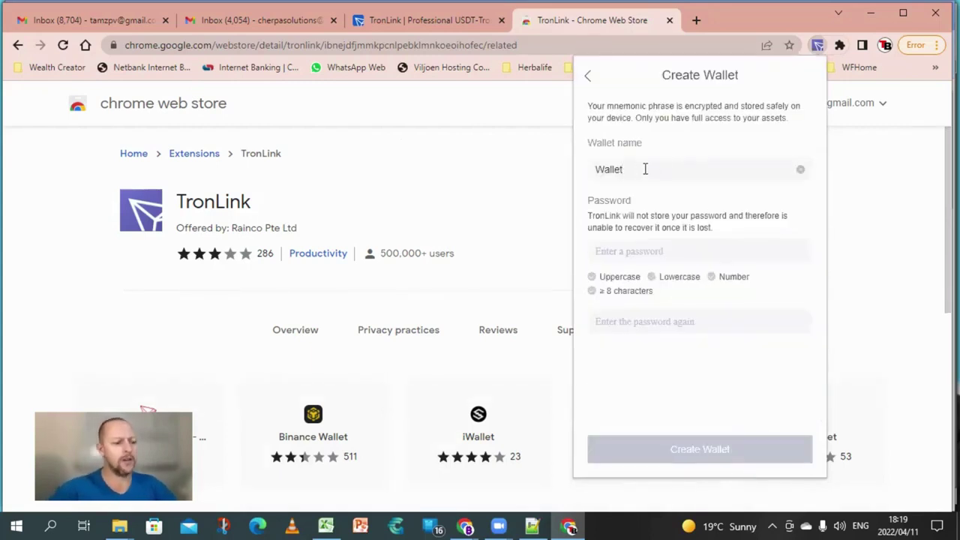
key(BackSpace)
key(BackSpace)
key(BackSpace)
key(BackSpace)
key(BackSpace)
key(BackSpace)
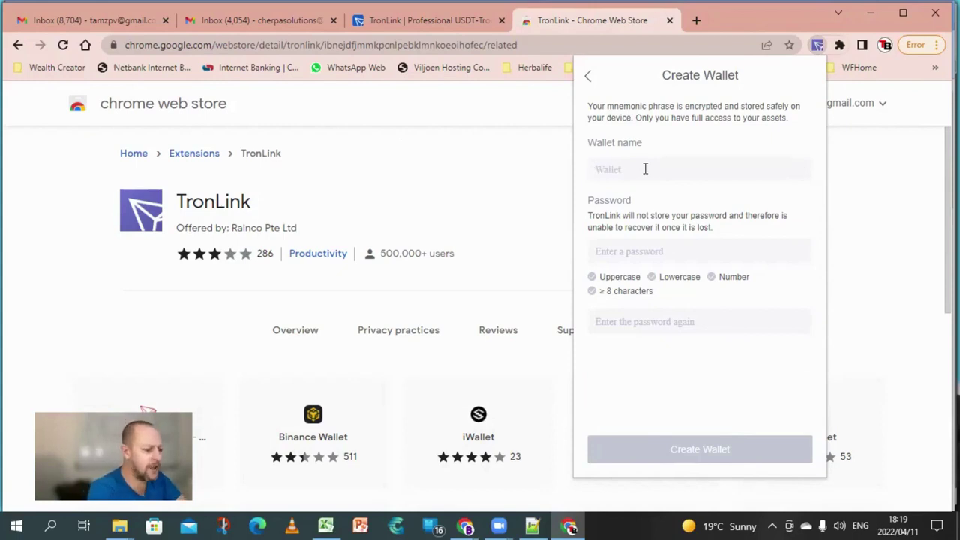
text(PC )
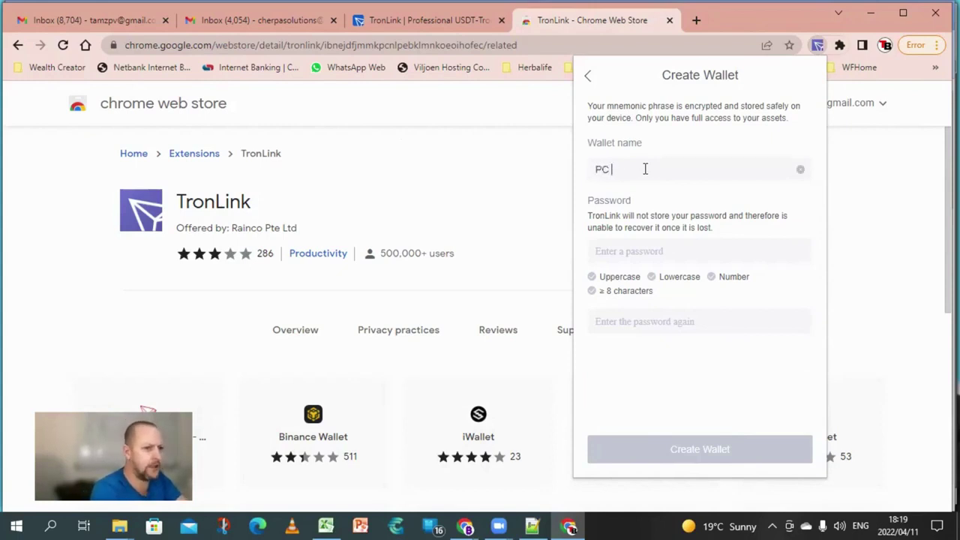
text(Tron)
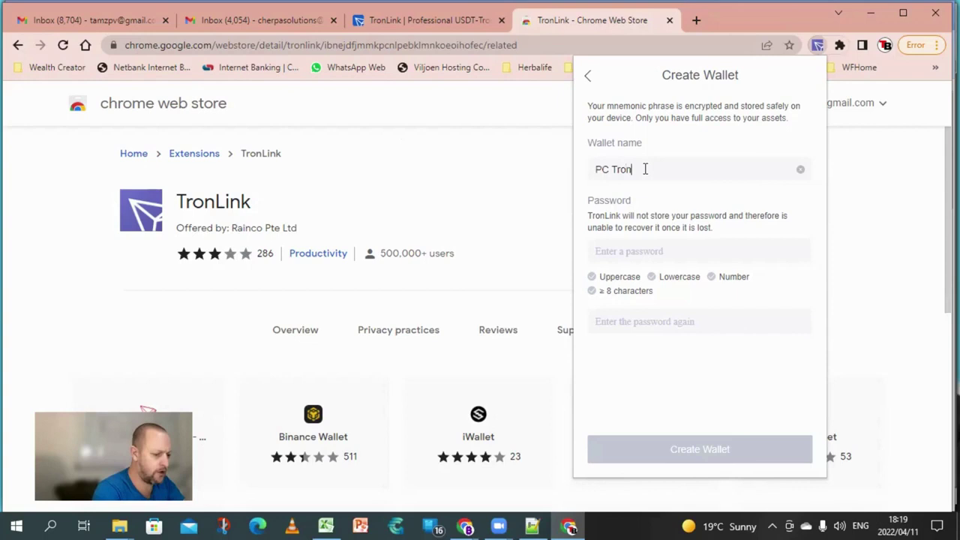
text(link)
double_click(645, 169)
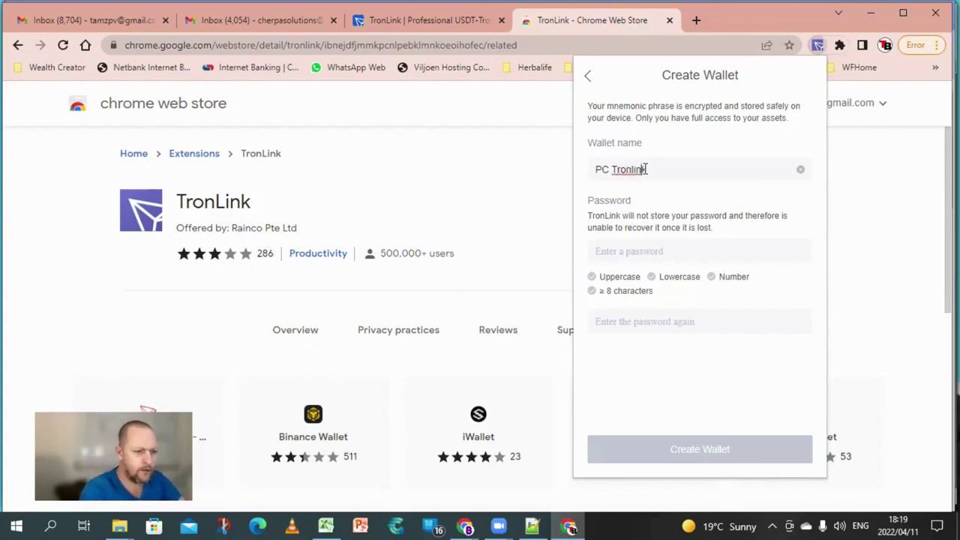
click(645, 169)
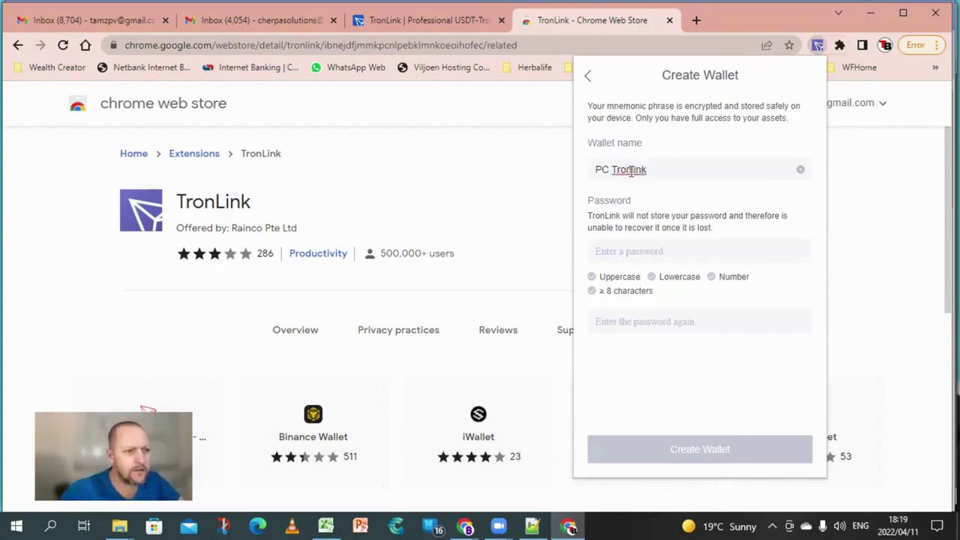
click(634, 170)
key(BackSpace)
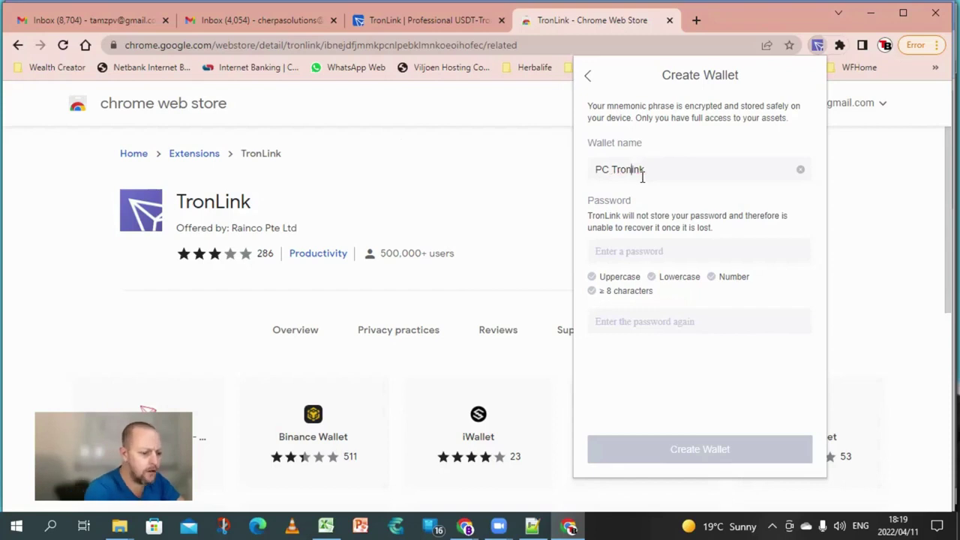
text(L)
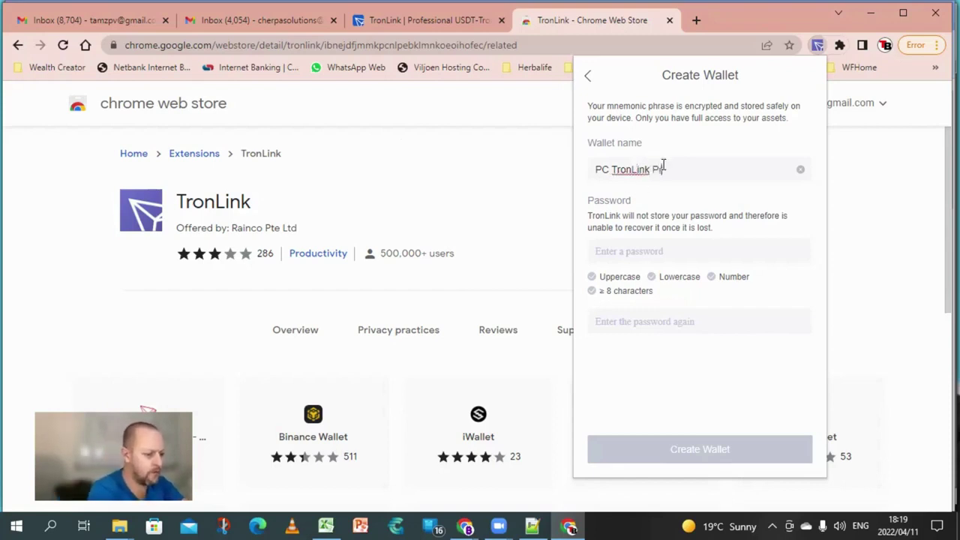
text(o)
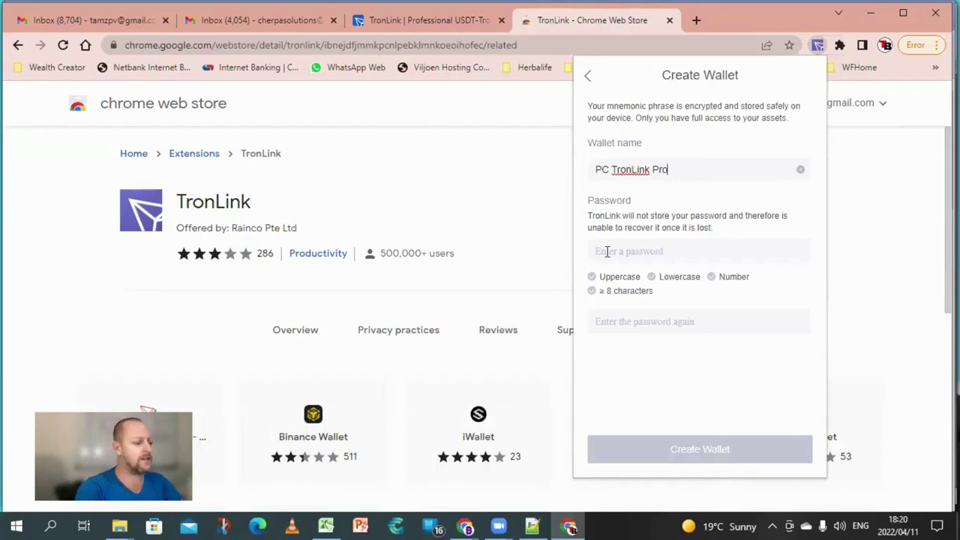
- Enter a wallet password meeting all four strength checks and retype it for confirmation
click(605, 251)
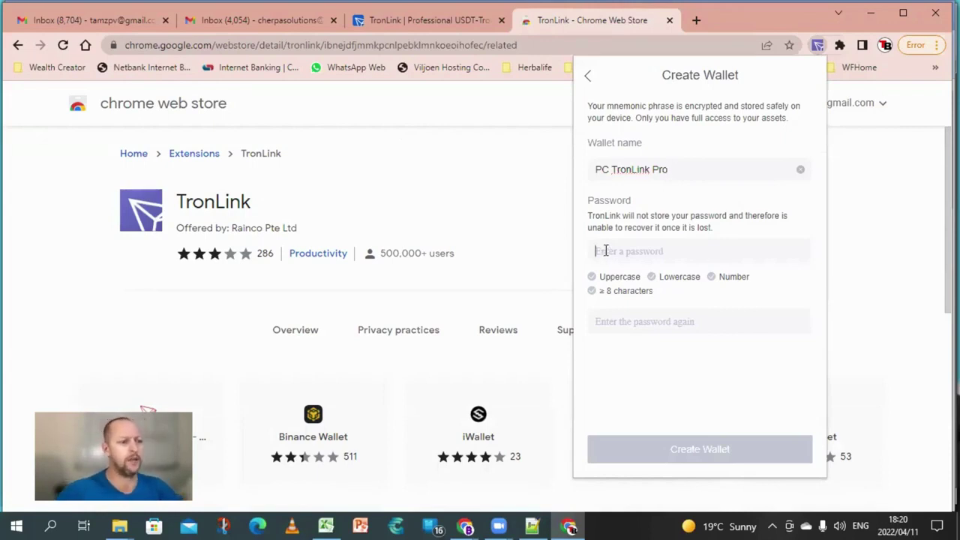
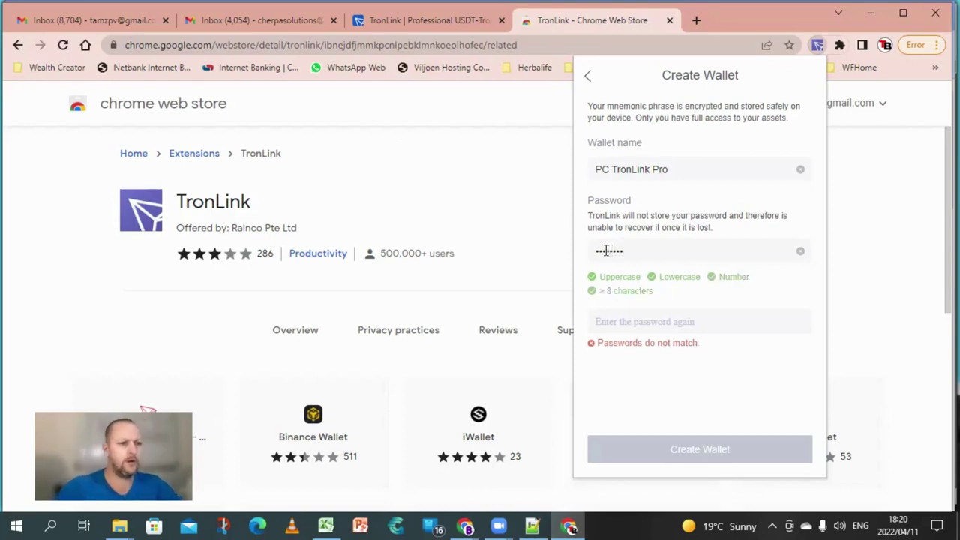
click(631, 321)
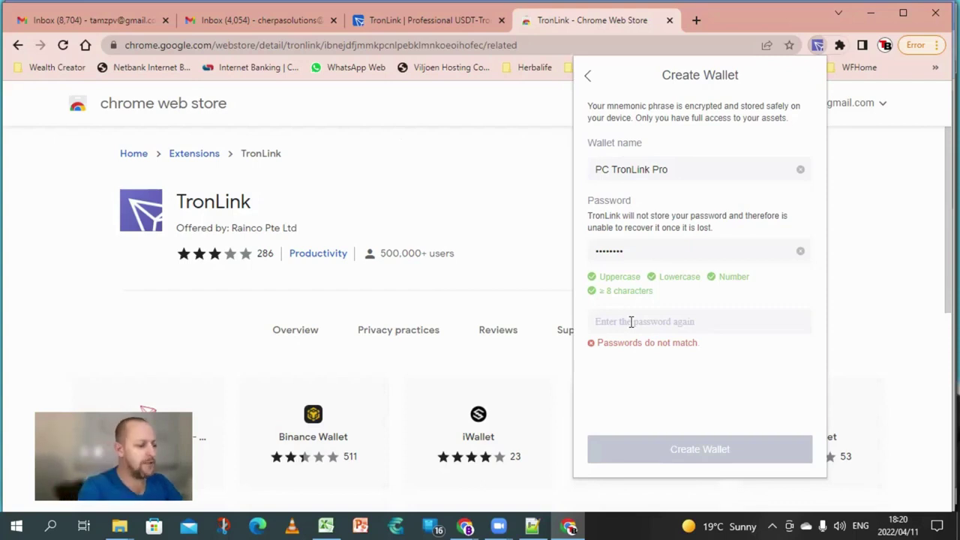
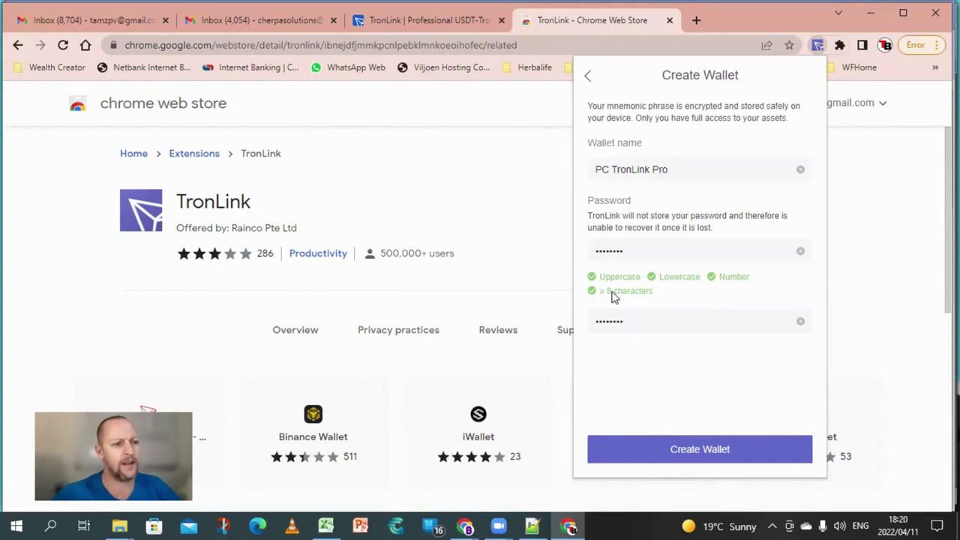
- Create the PC TronLink Pro wallet and start its backup, confirming with the wallet password
click(694, 453)
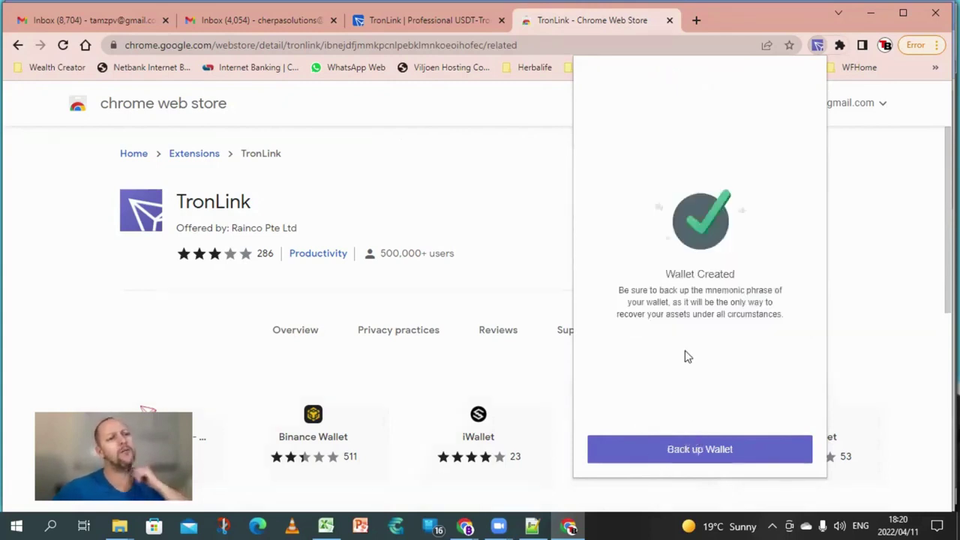
click(693, 454)
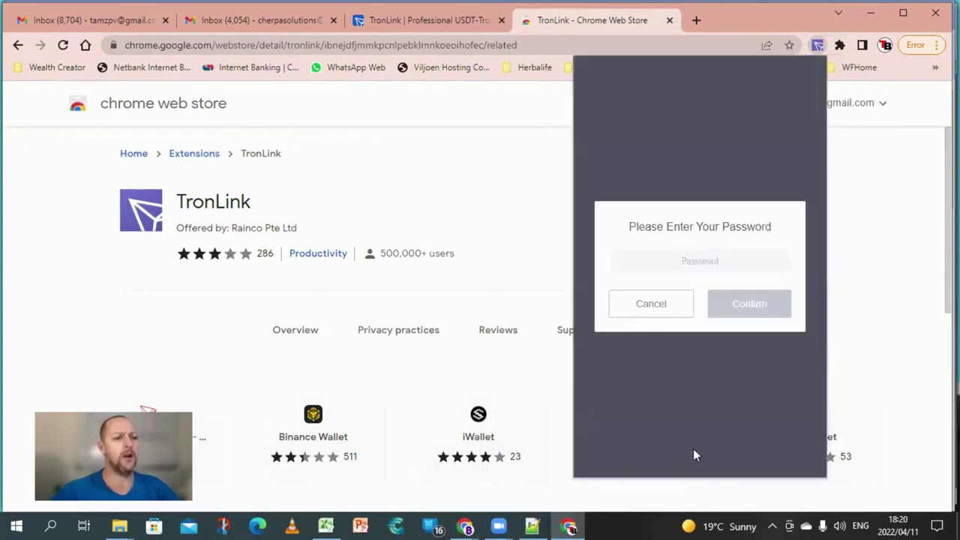
click(665, 261)
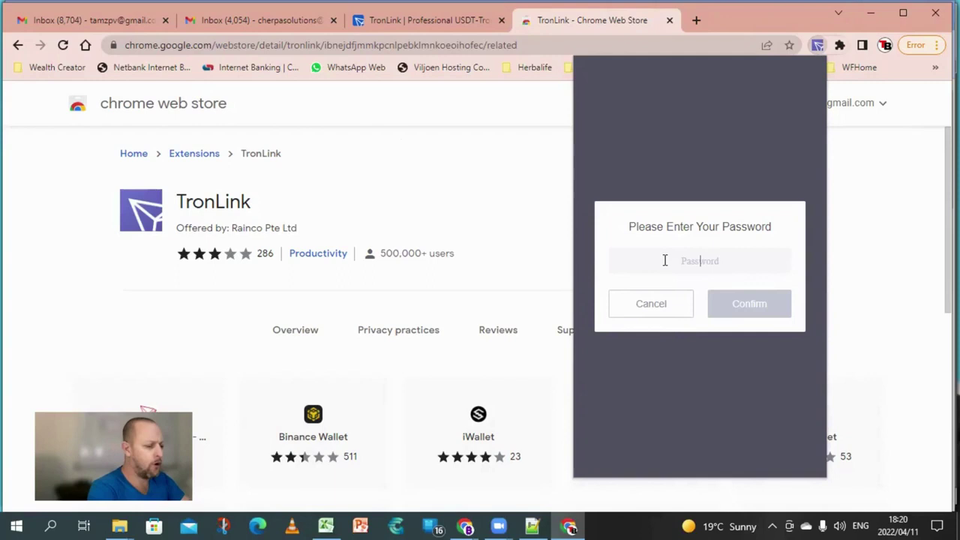
key(ctrl+v)
text(••)
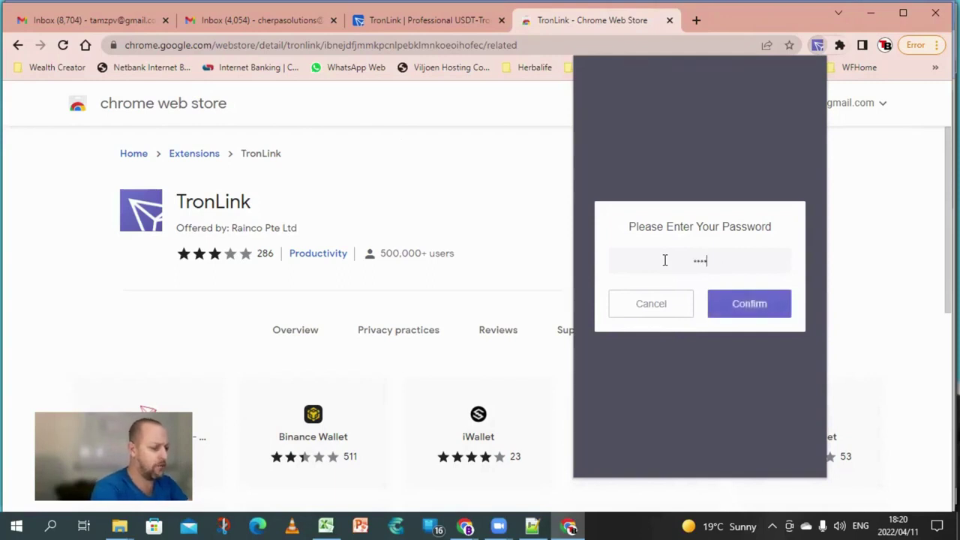
text(••)
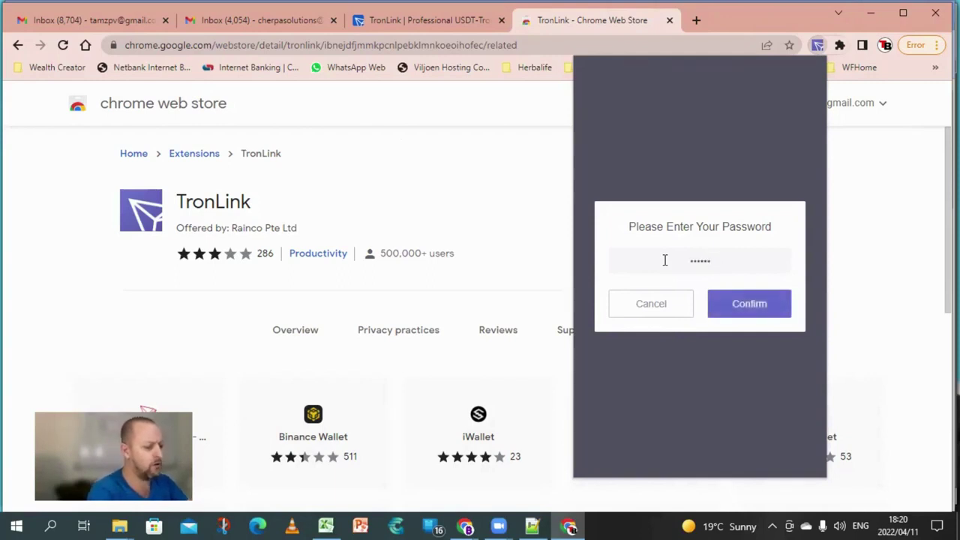
text(••)
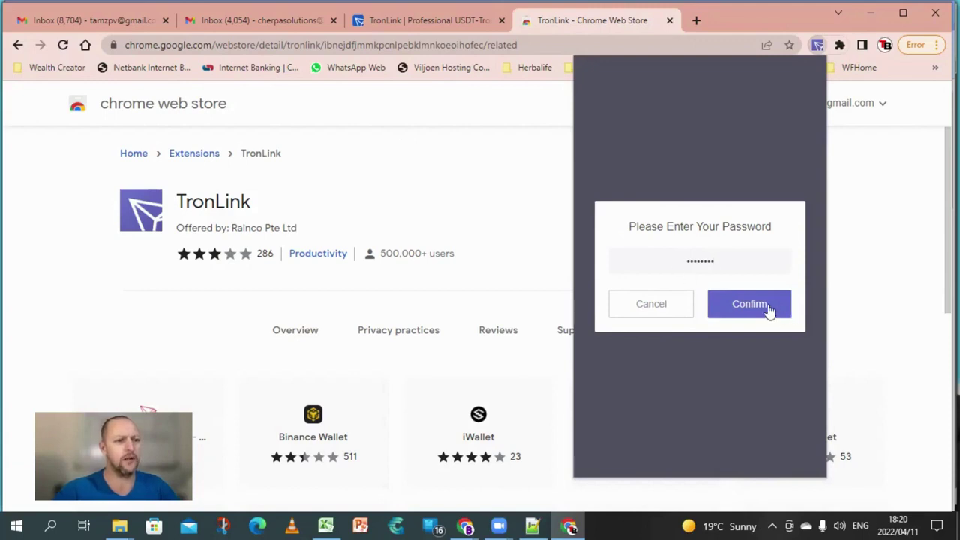
click(770, 311)
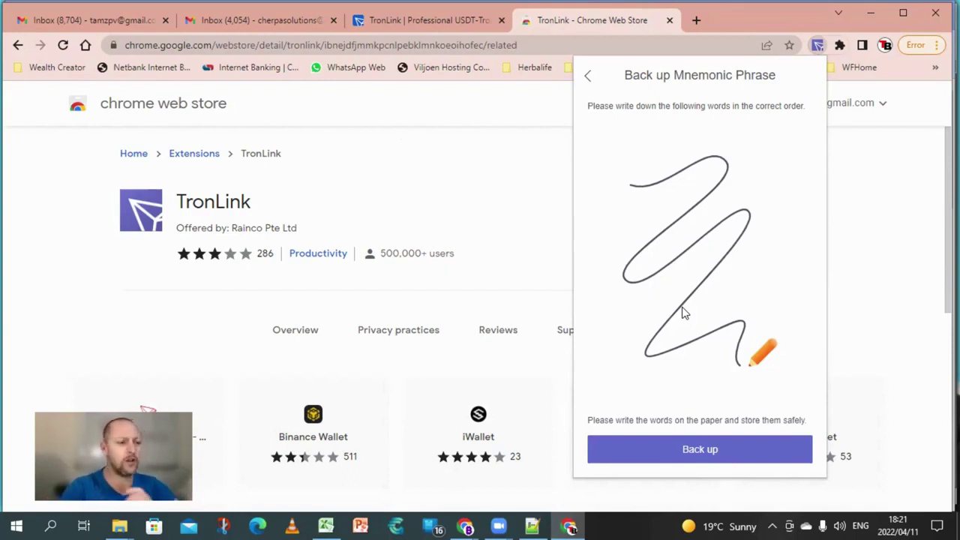
- Display the new wallet's mnemonic recovery words on the backup page
click(699, 453)
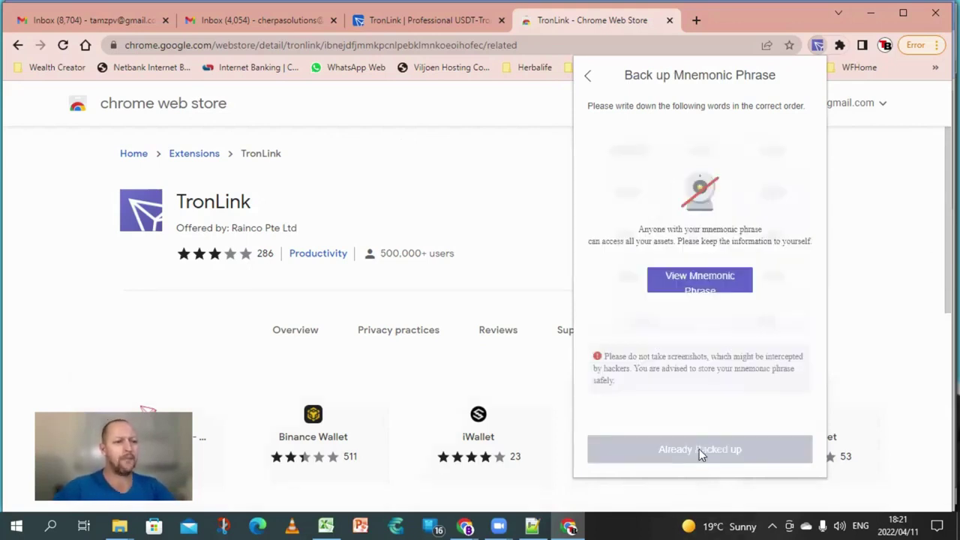
click(697, 280)
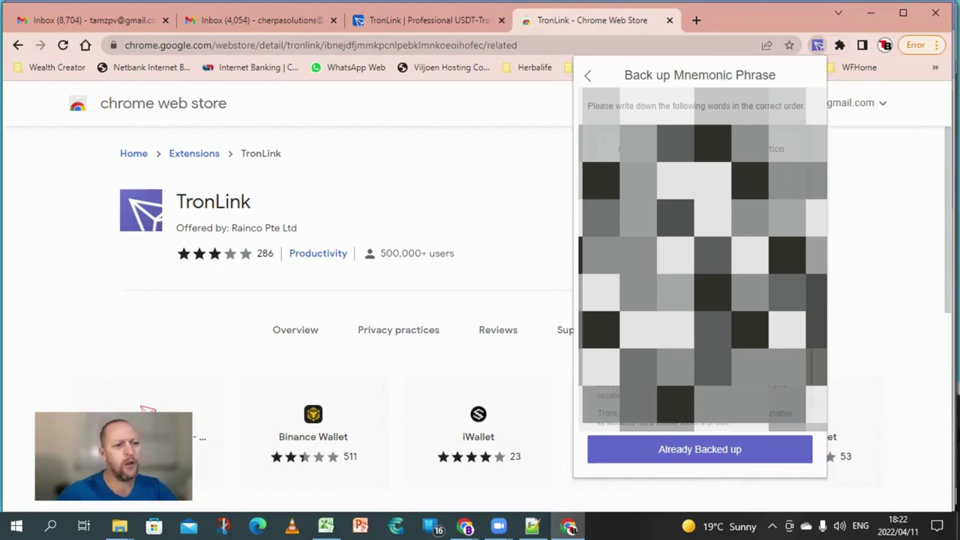
scroll(700, 262, up, 1)
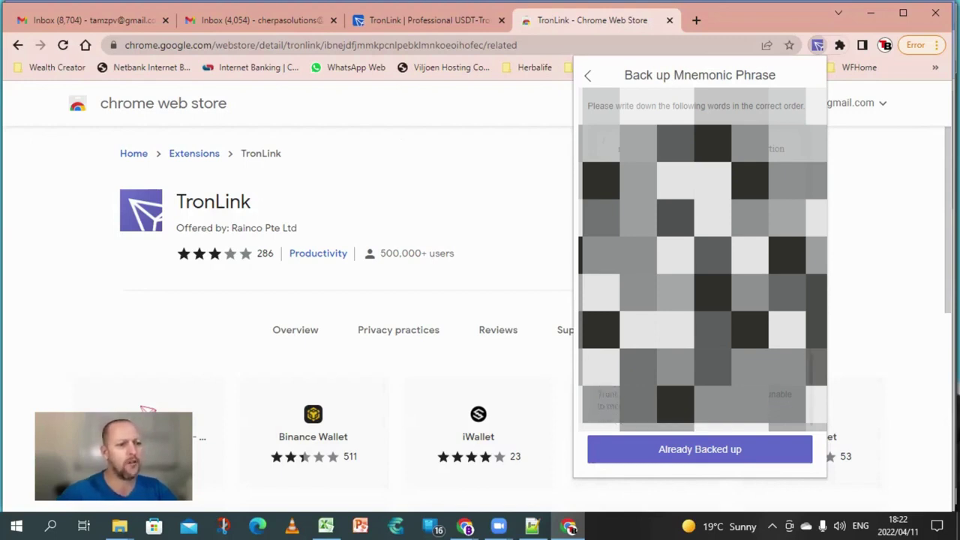
- Verify the backup phrase by picking its words in order, then finish with Done
click(697, 453)
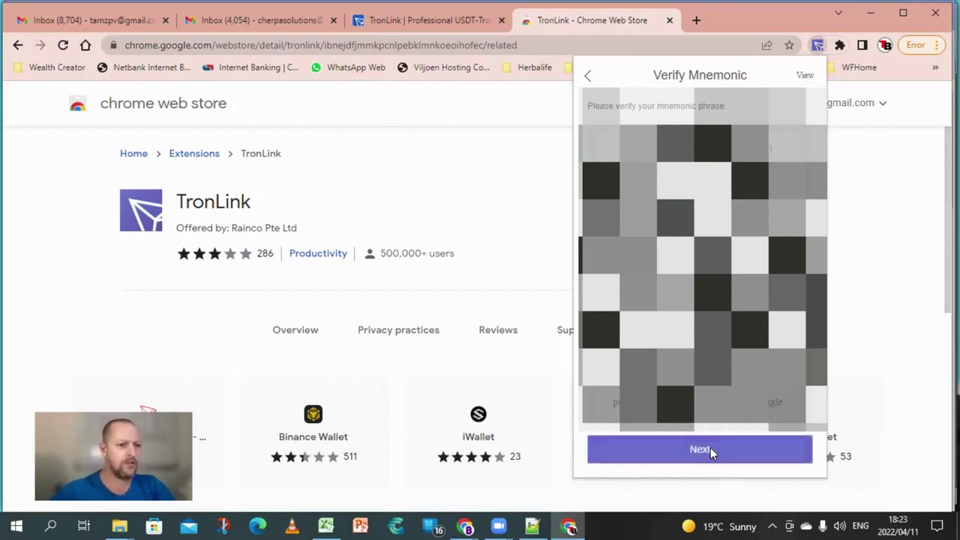
click(711, 447)
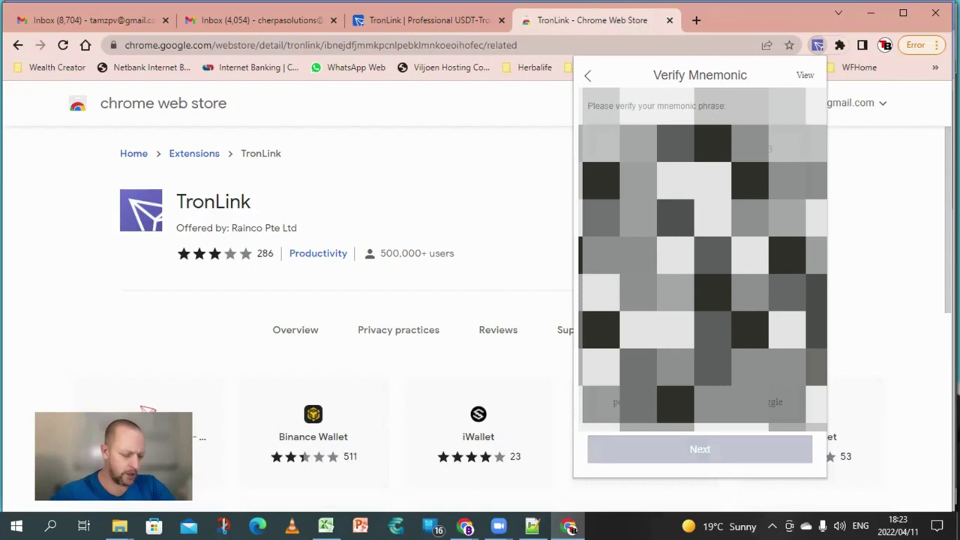
click(773, 405)
click(701, 449)
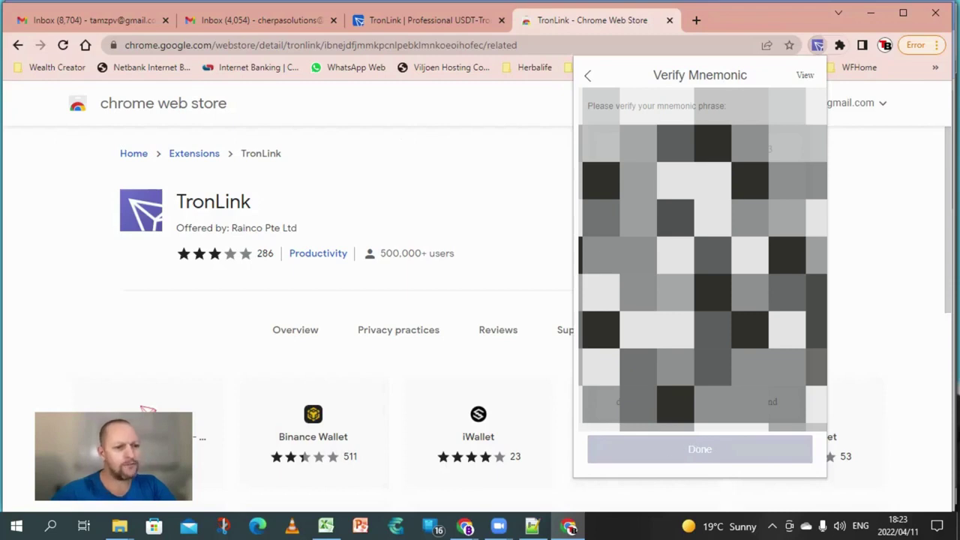
click(701, 450)
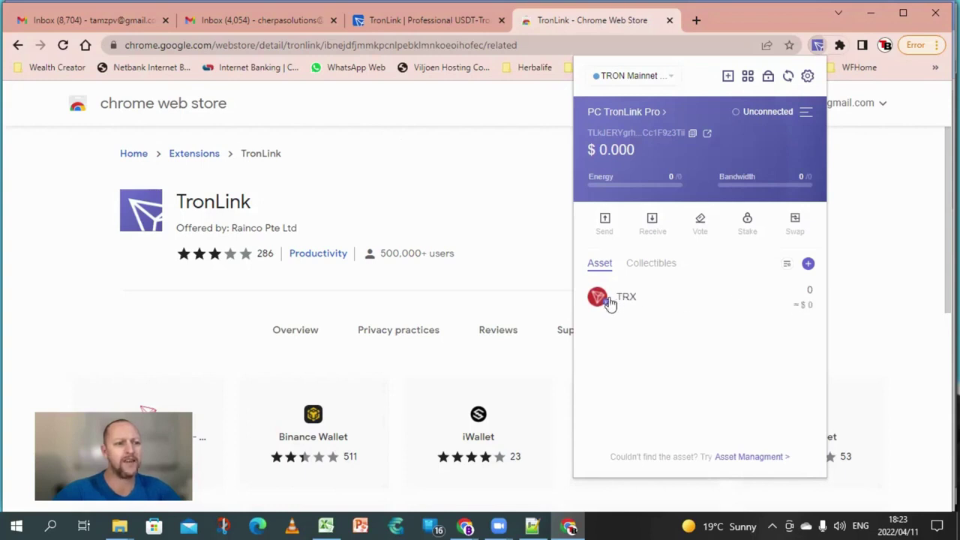
- Add USDT (Tether USD) from the asset list and return to the wallet view
click(808, 264)
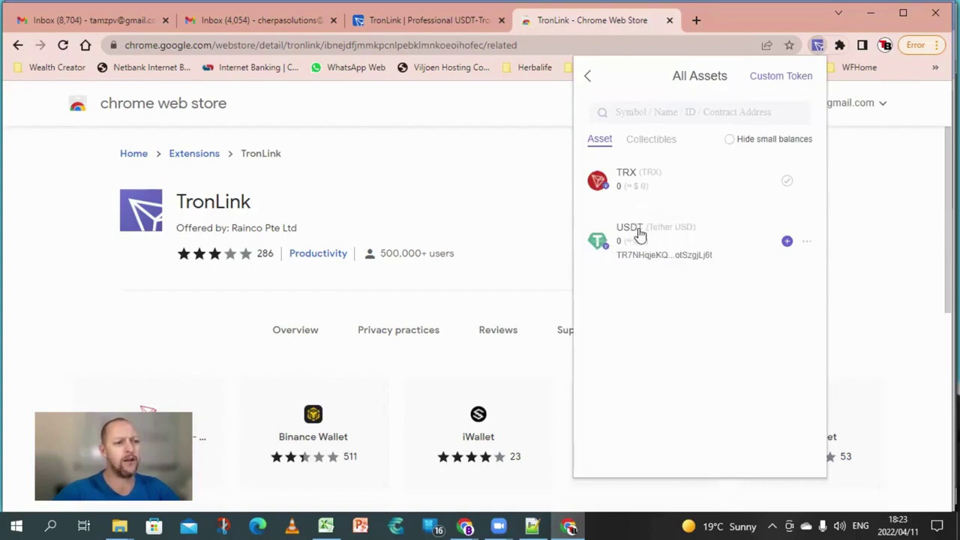
click(787, 242)
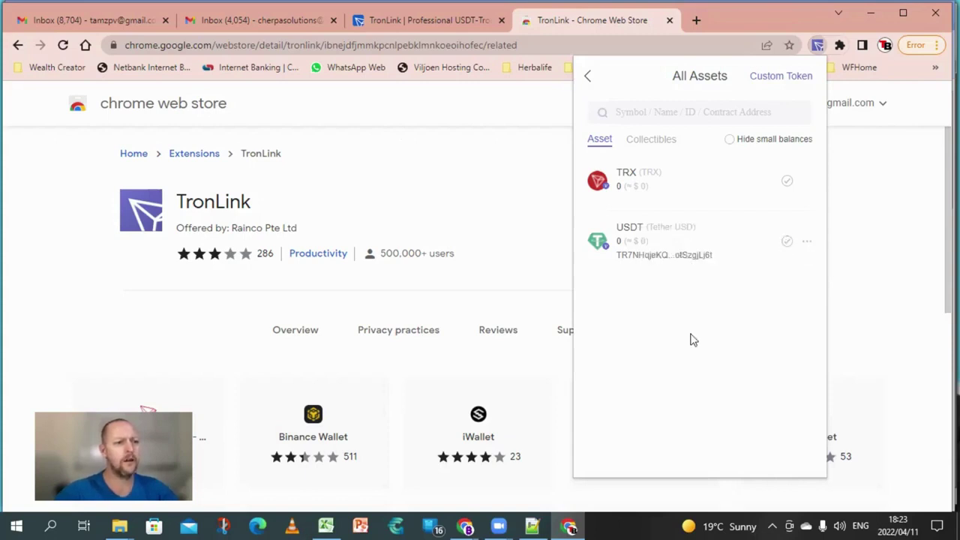
click(588, 78)
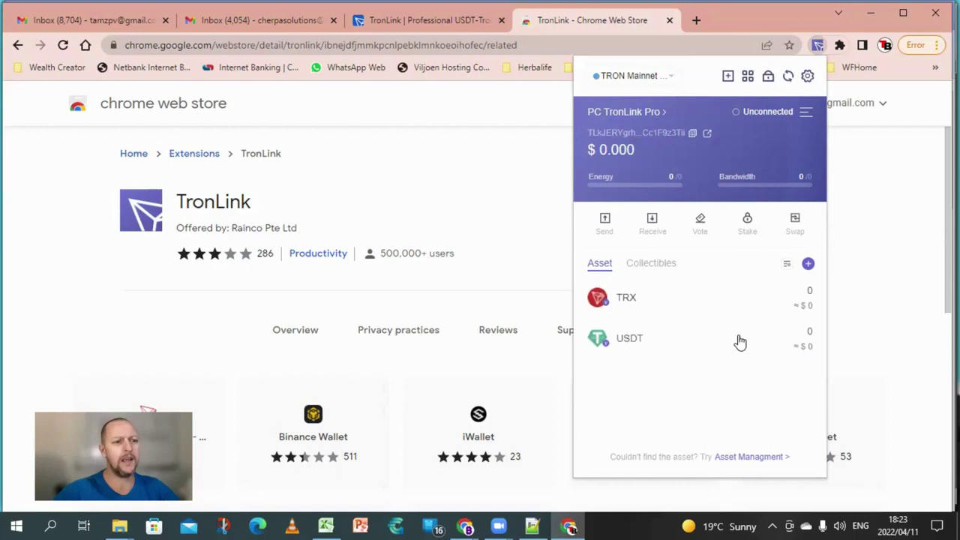
- Copy the wallet's receive address from the USDT Receive page with its QR code
click(632, 341)
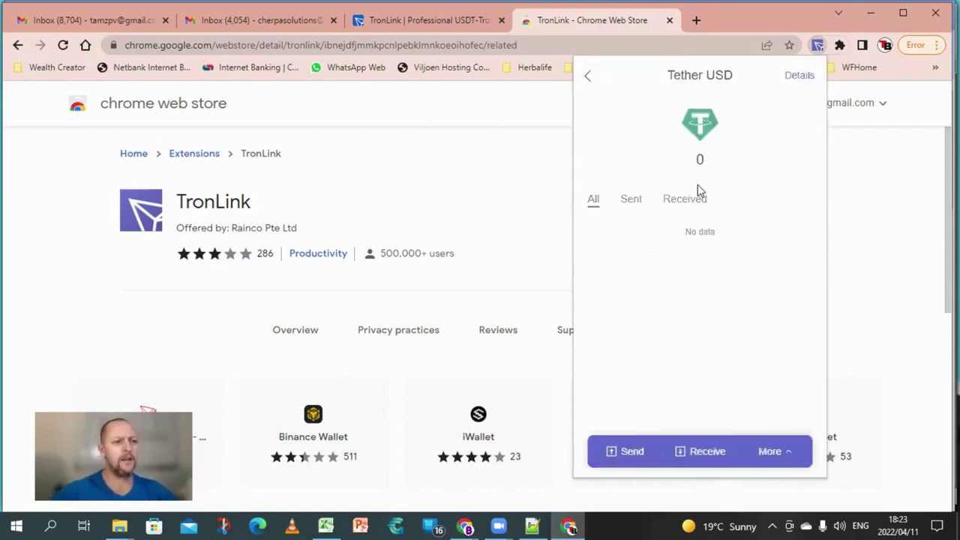
click(698, 454)
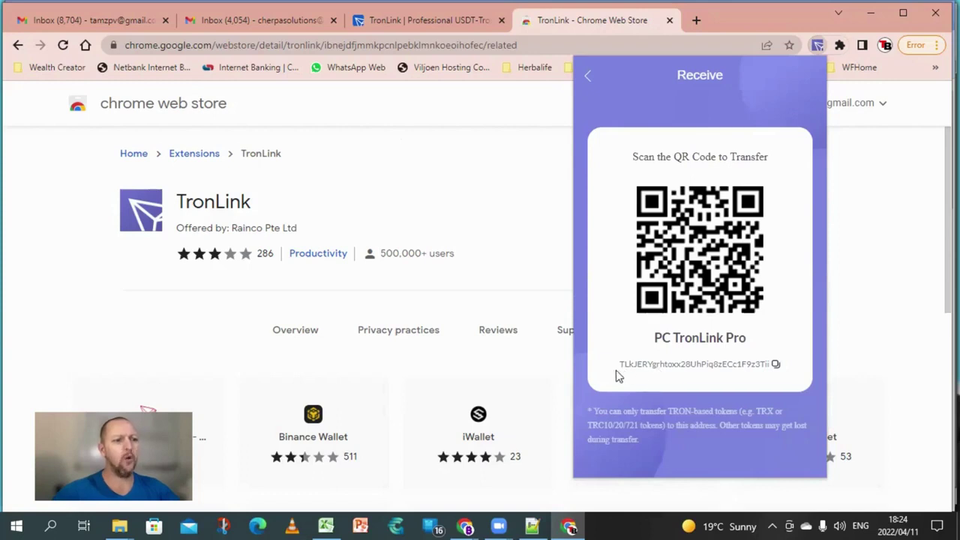
click(776, 367)
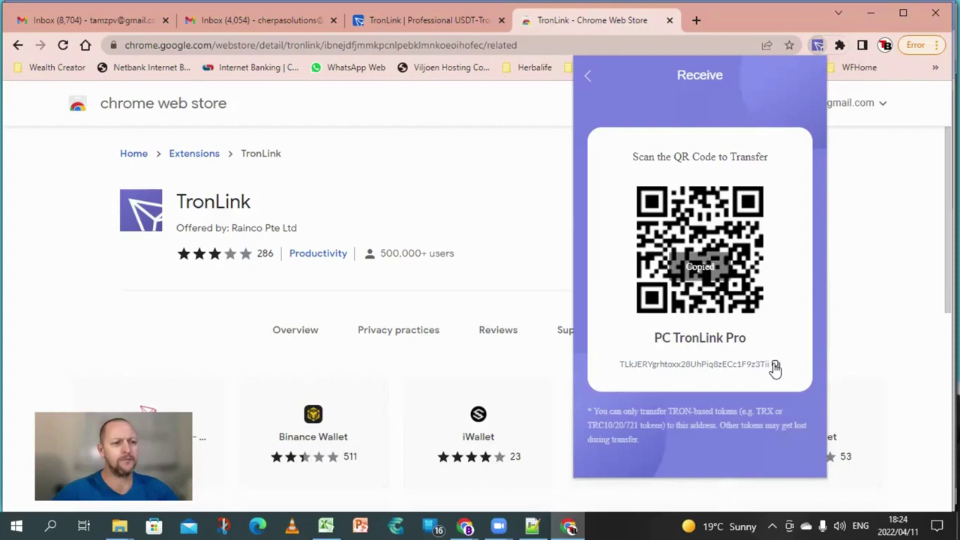
- Paste the copied wallet address into a new Notepad++ document, leaving a blank line above it
click(532, 527)
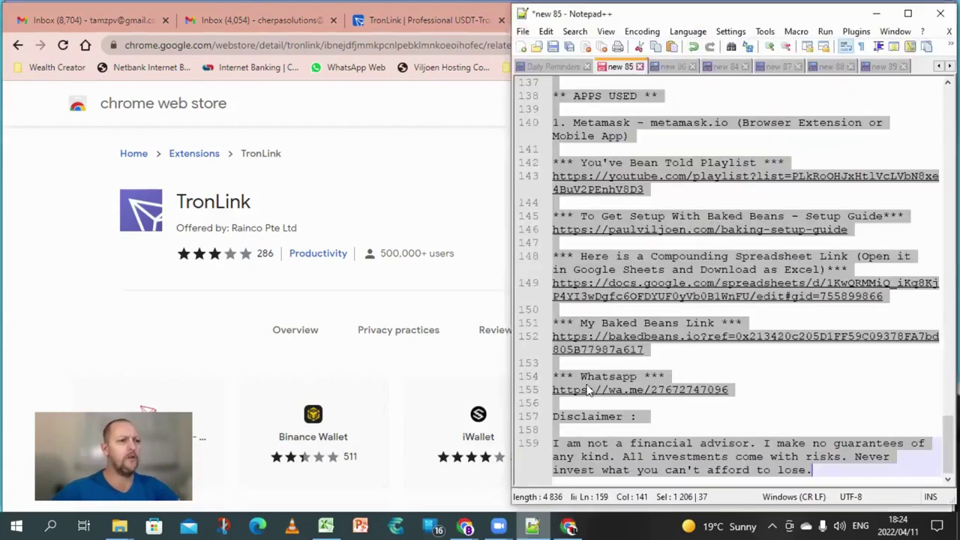
click(523, 48)
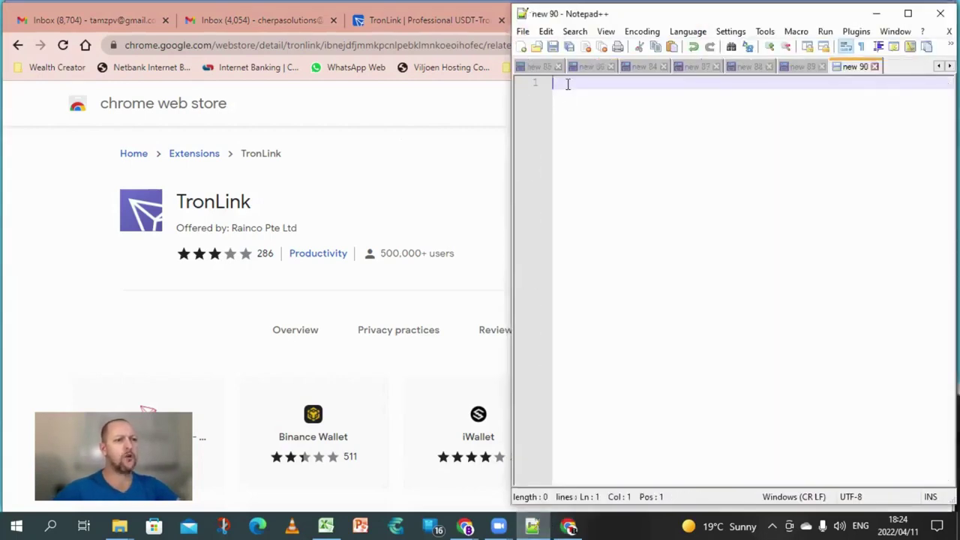
key(Return)
key(Return)
key(Return)
key(Return)
key(ctrl+Home)
key(ctrl+v)
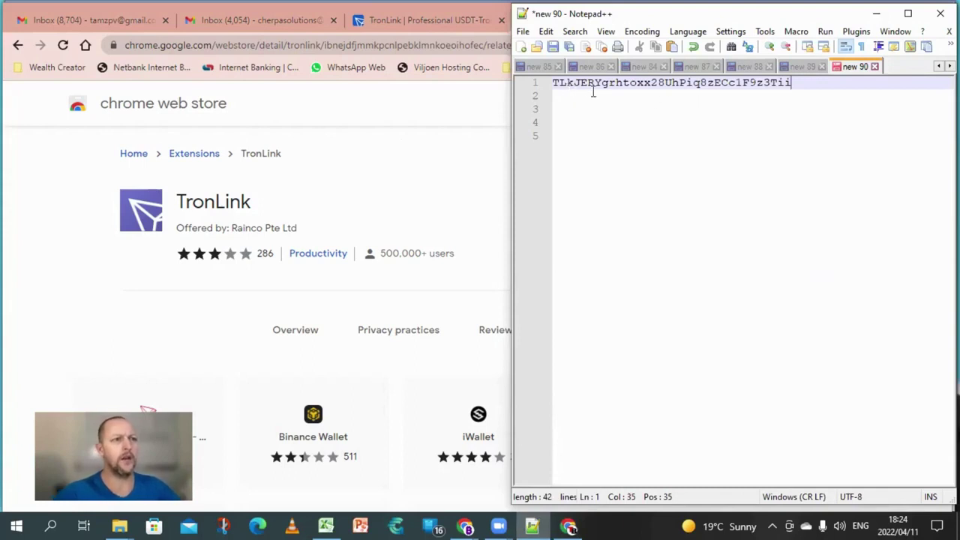
click(555, 83)
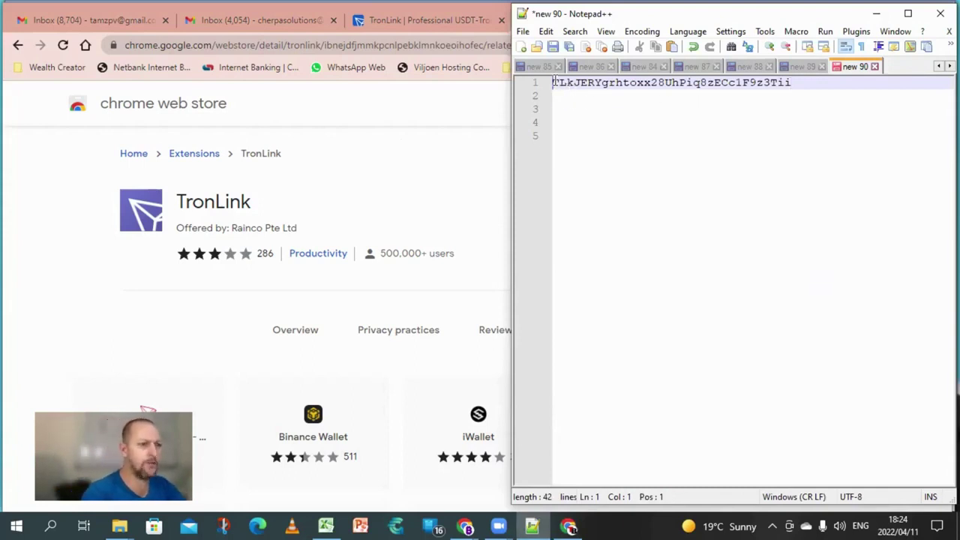
key(Return)
key(Return)
- Label the address 'USDT Wallet Address' on the top line, then return to Chrome
click(555, 81)
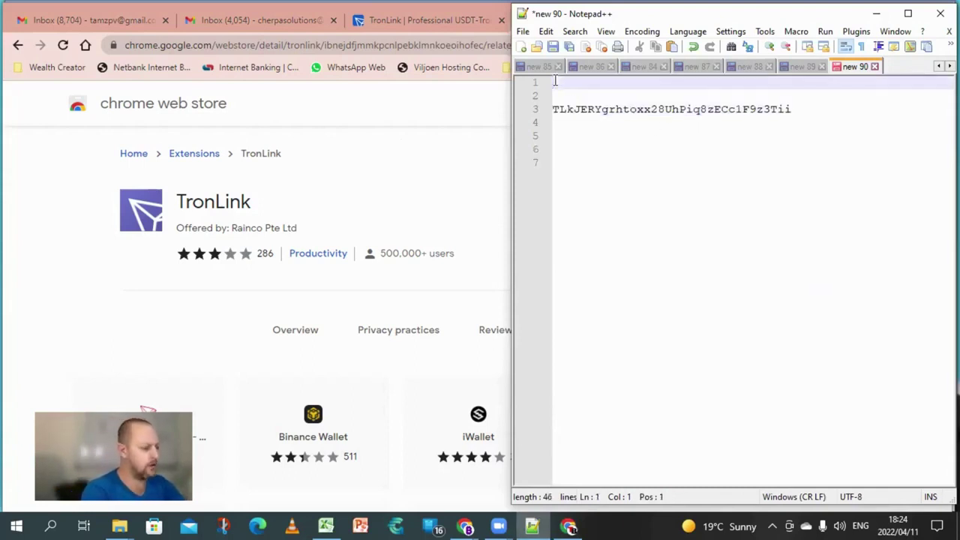
text(USD)
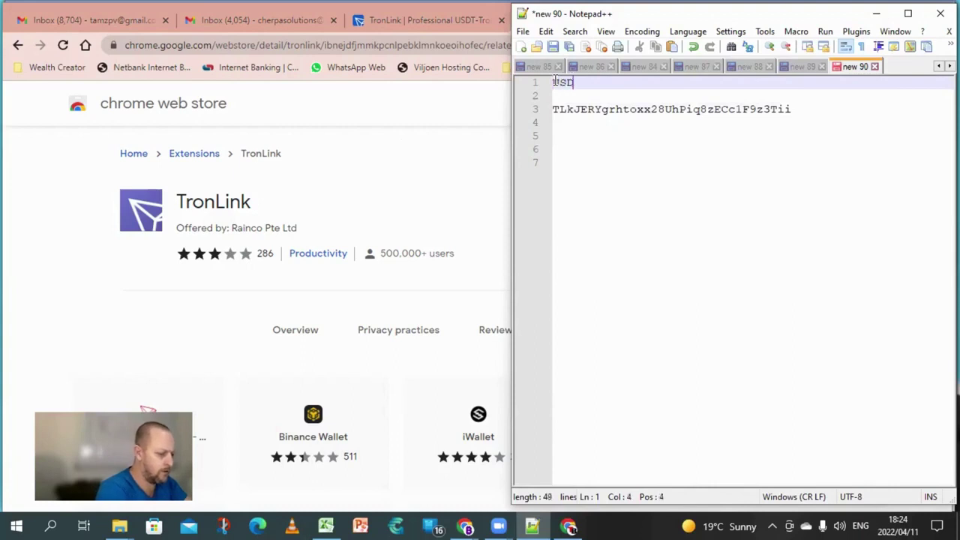
text(T Wa)
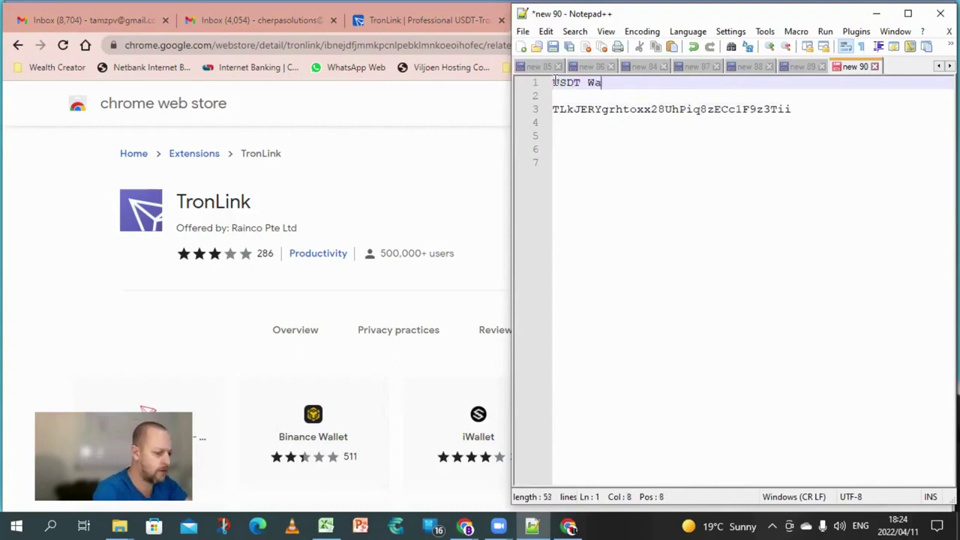
text(llet Addde)
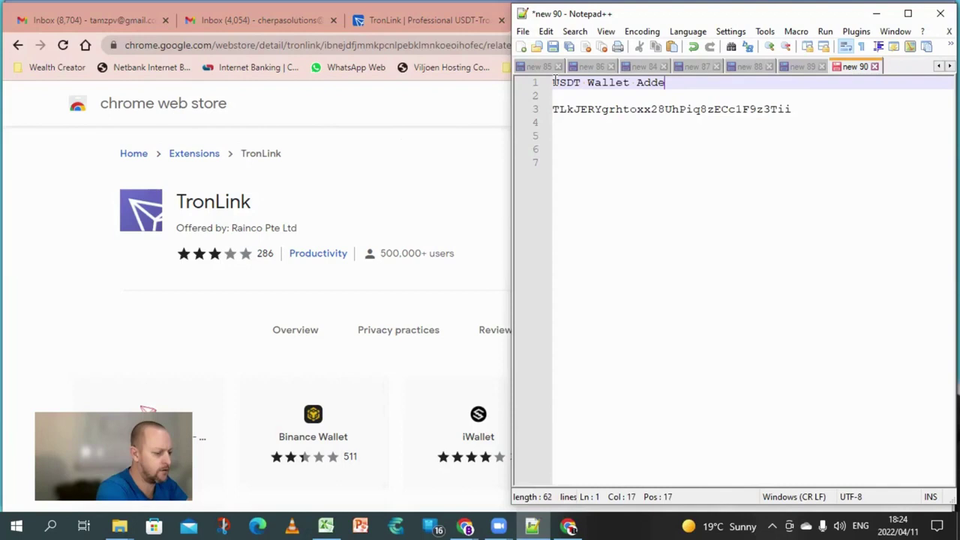
key(BackSpace)
text(ress)
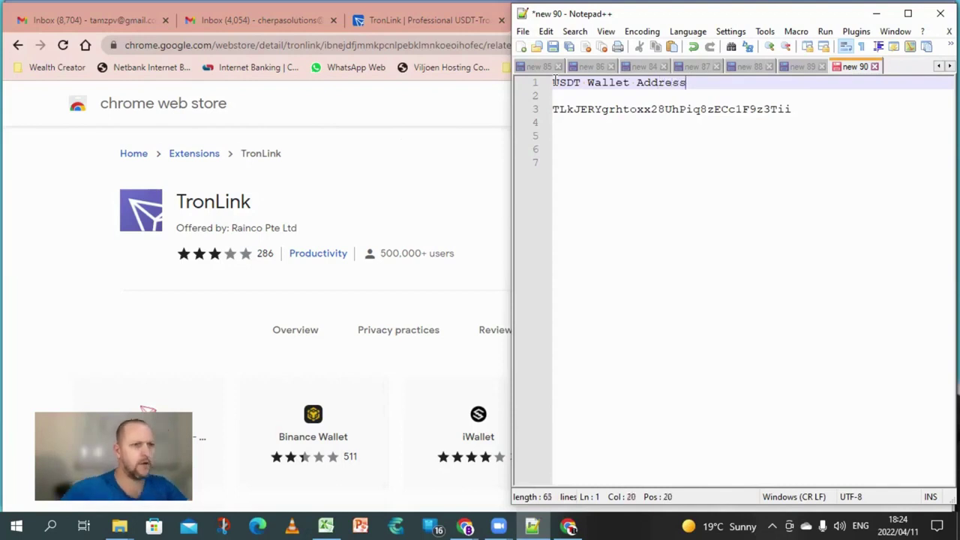
click(622, 171)
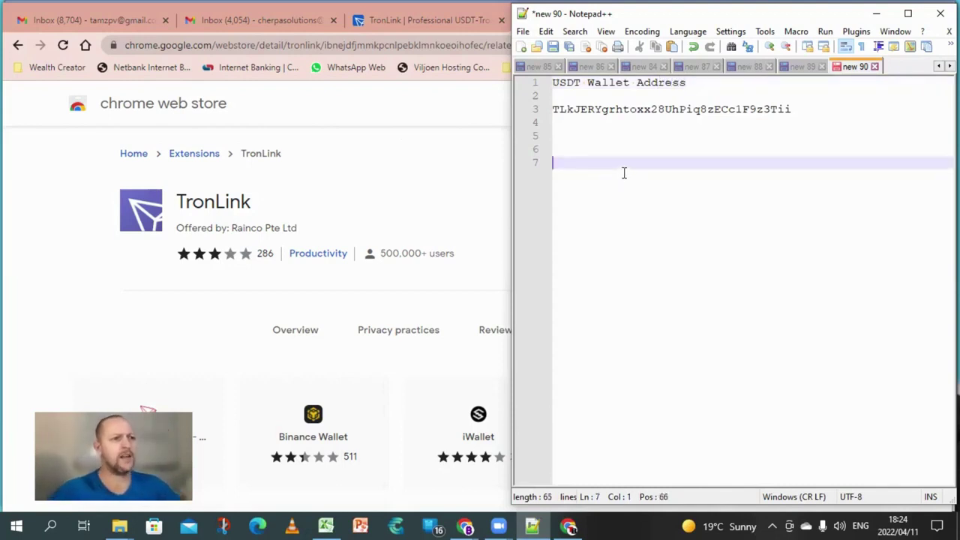
click(472, 191)
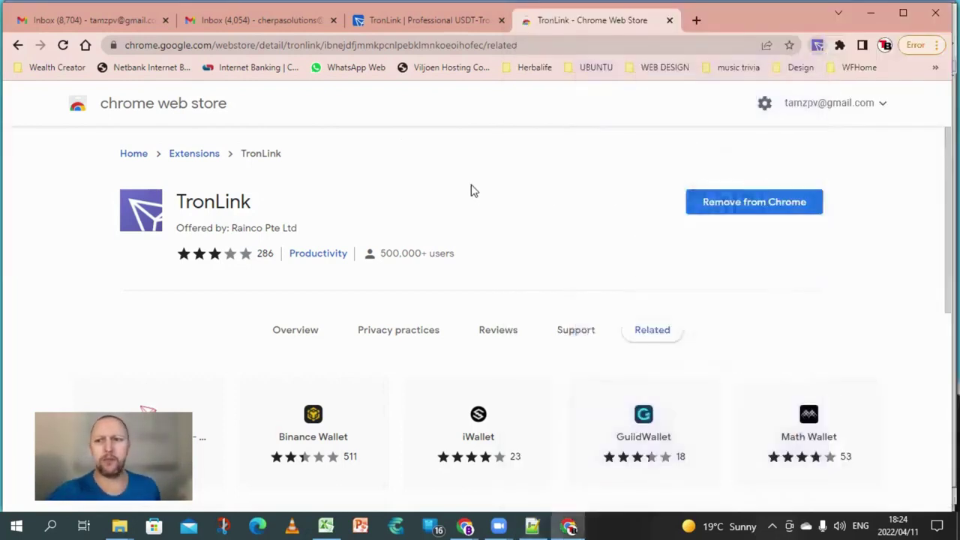
- Reopen TronLink and return to the PC TronLink Pro overview listing TRX and USDT at 0
click(817, 46)
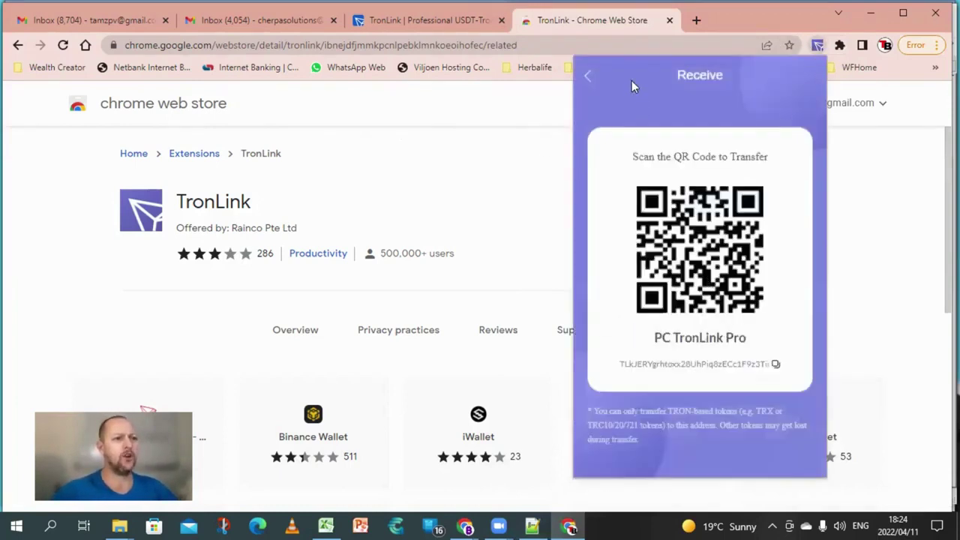
click(589, 77)
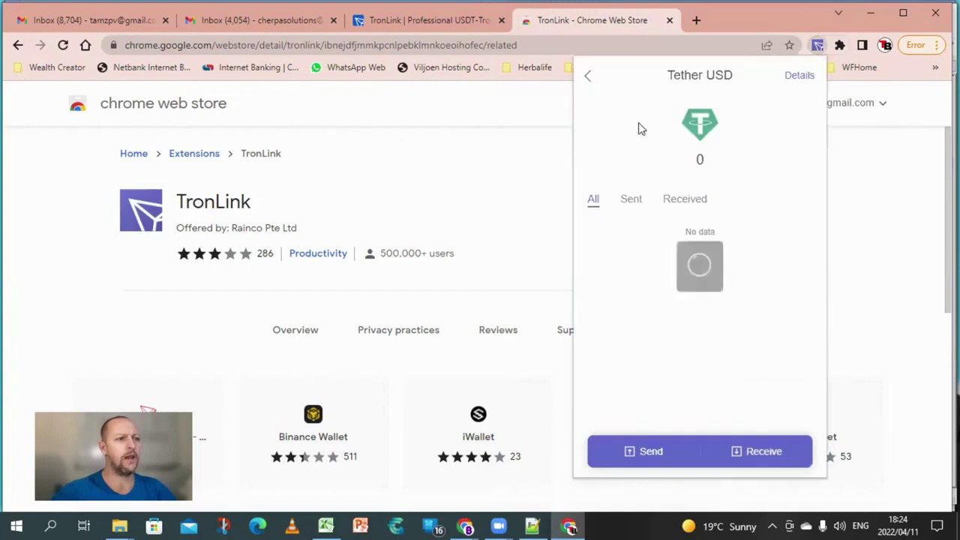
click(589, 78)
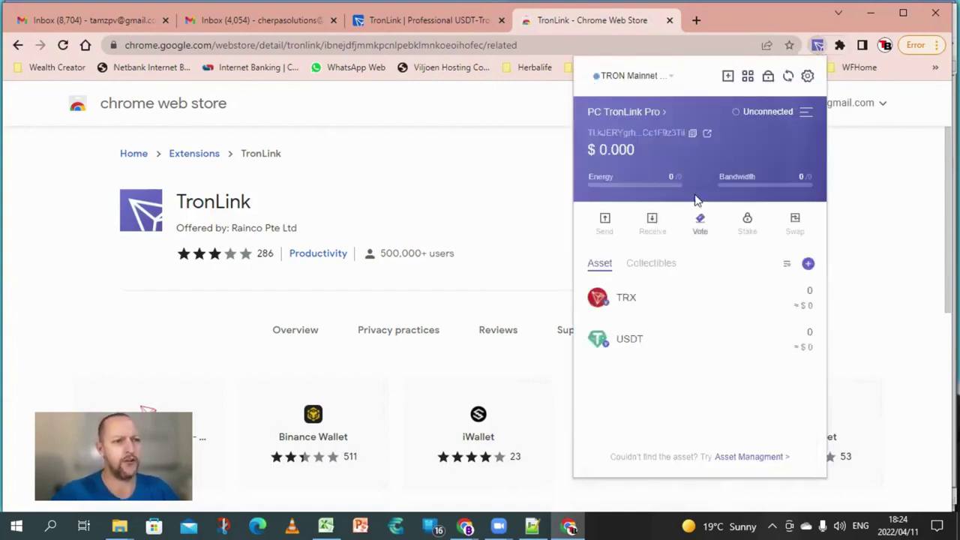